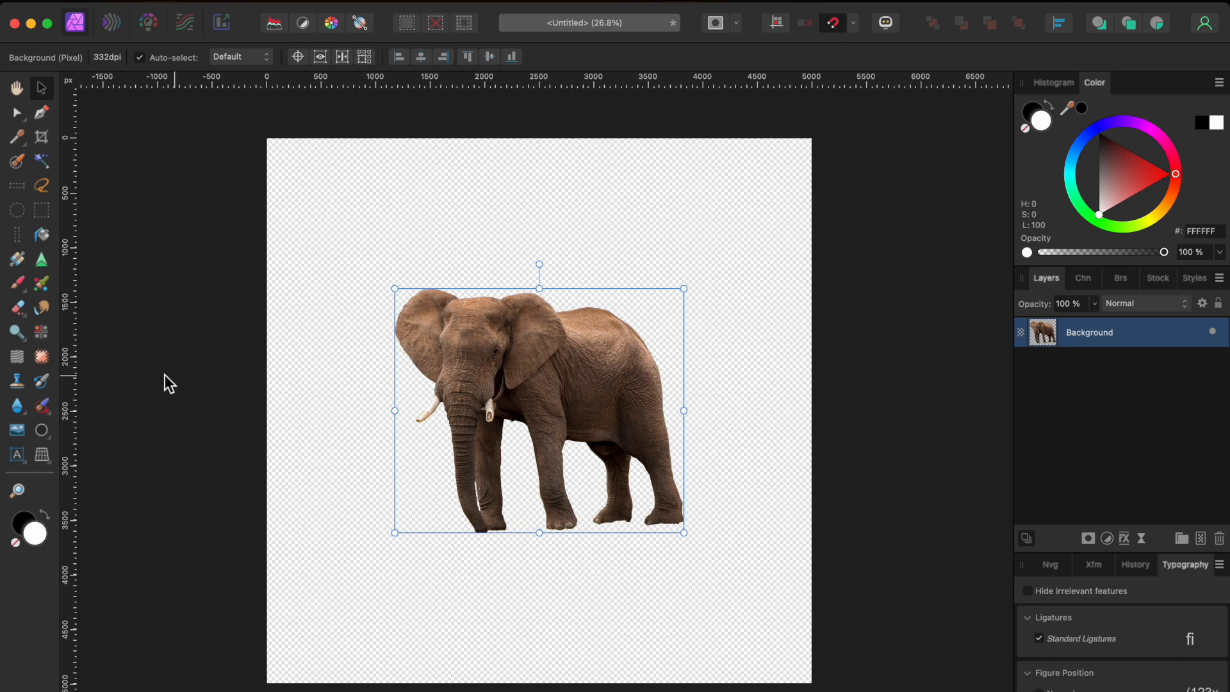
# Step: Draw a circle centred on the canvas over the elephant and enlarge it to about 3500 px in diameter
pyautogui.click(43, 433)
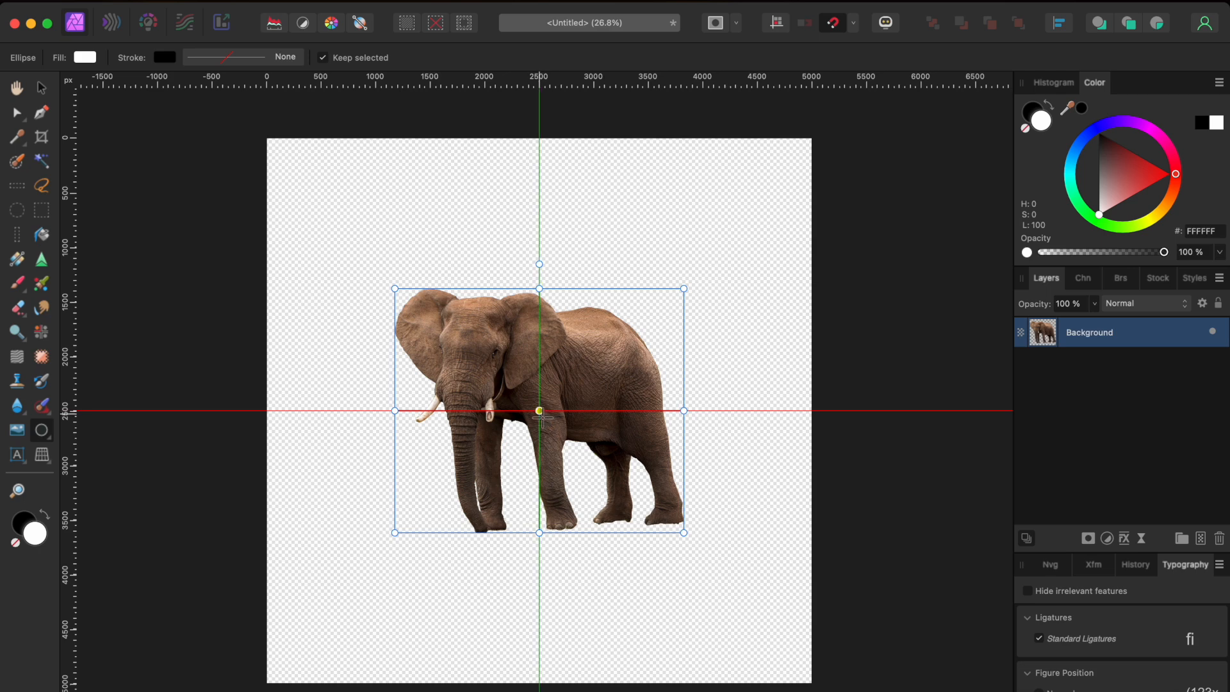
pyautogui.moveTo(542, 418); pyautogui.dragTo(335, 269)
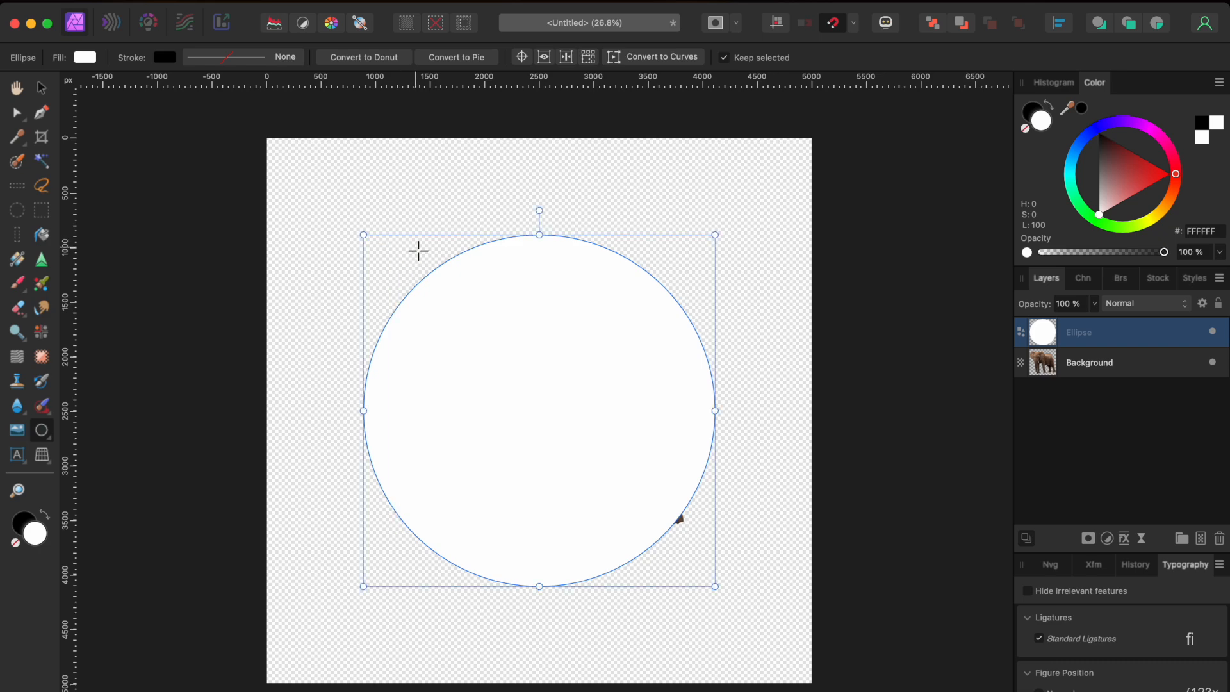
pyautogui.moveTo(363, 234); pyautogui.dragTo(352, 229)
pyautogui.press('super+z')
pyautogui.moveTo(363, 234); pyautogui.dragTo(347, 218)
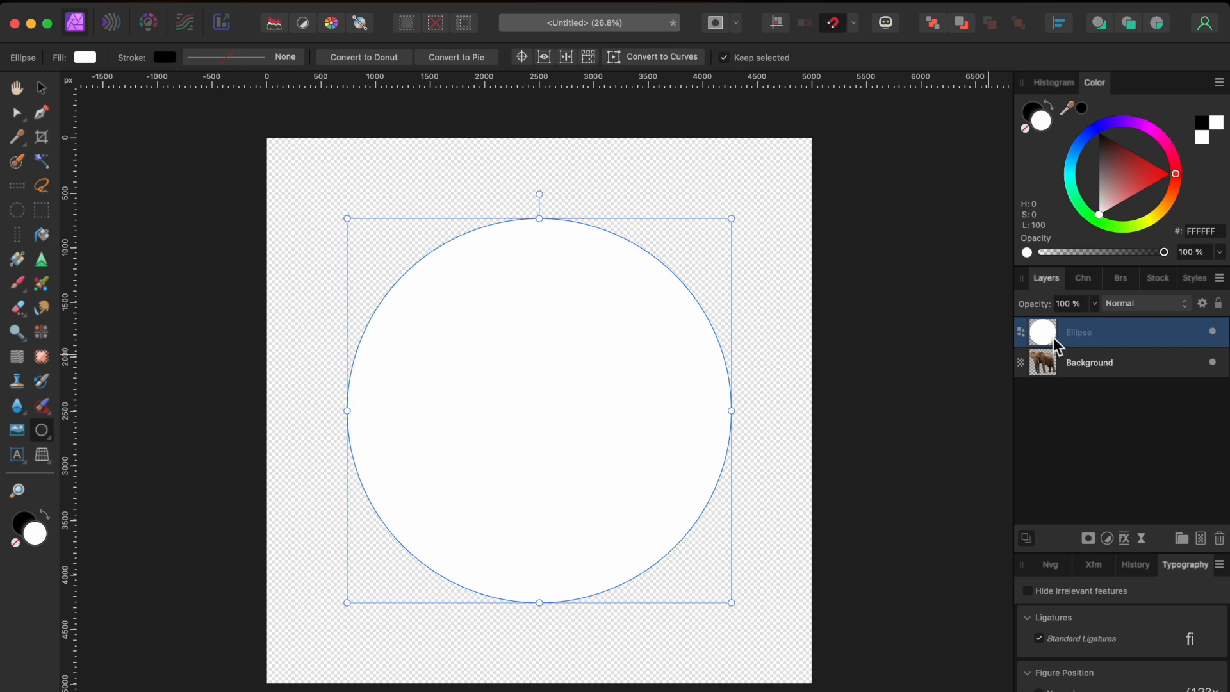
# Step: Fill the circle with black (000000) and move its layer beneath the elephant layer
pyautogui.click(87, 56)
pyautogui.click(158, 172)
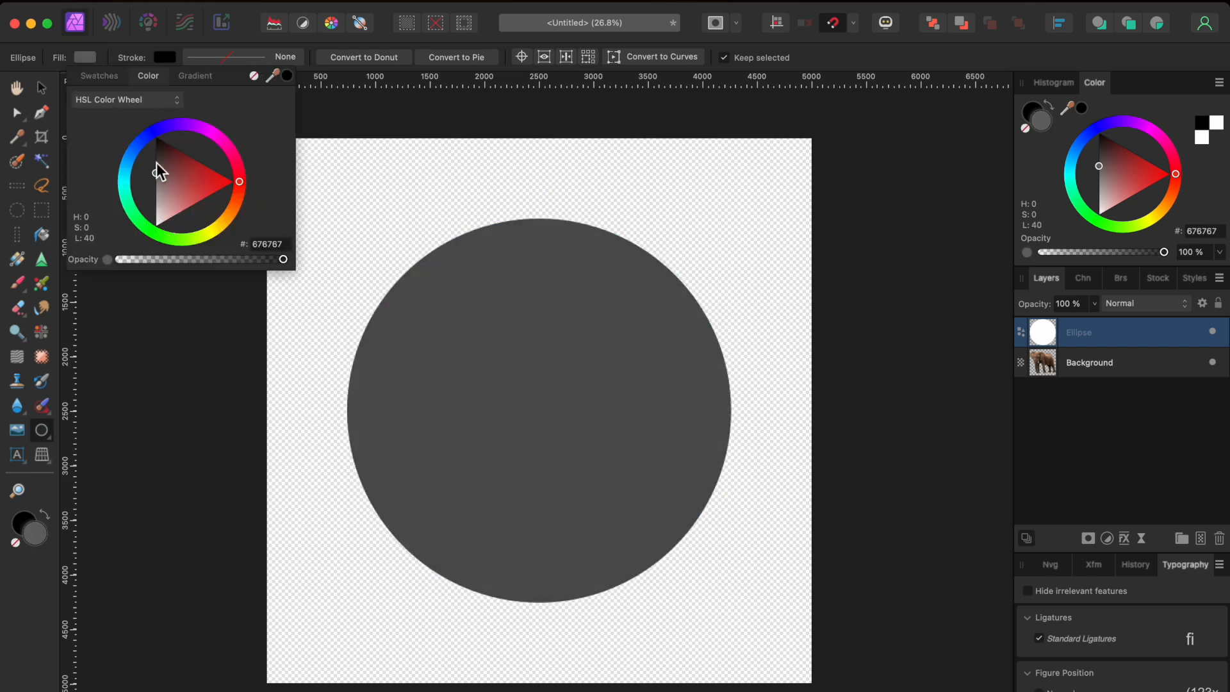
pyautogui.moveTo(159, 172); pyautogui.dragTo(156, 130)
pyautogui.moveTo(1156, 337); pyautogui.dragTo(1153, 384)
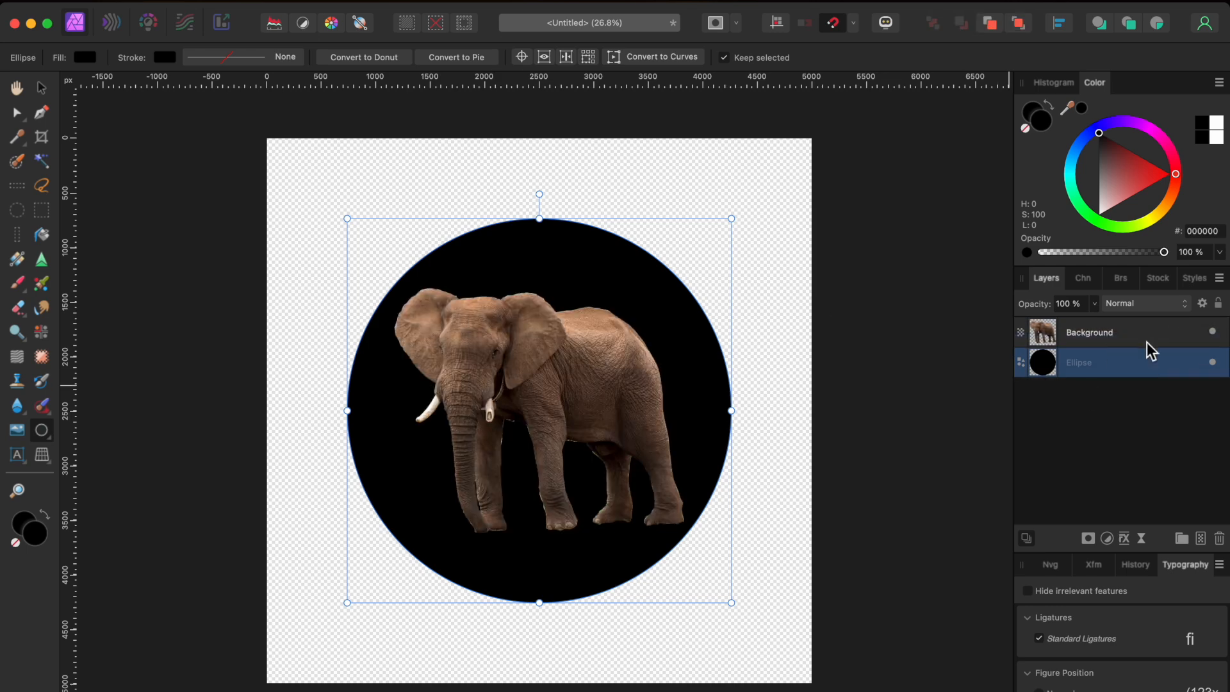
# Step: Set the elephant layer's blend mode to Erase so its silhouette is cut out of the black circle
pyautogui.click(1129, 305)
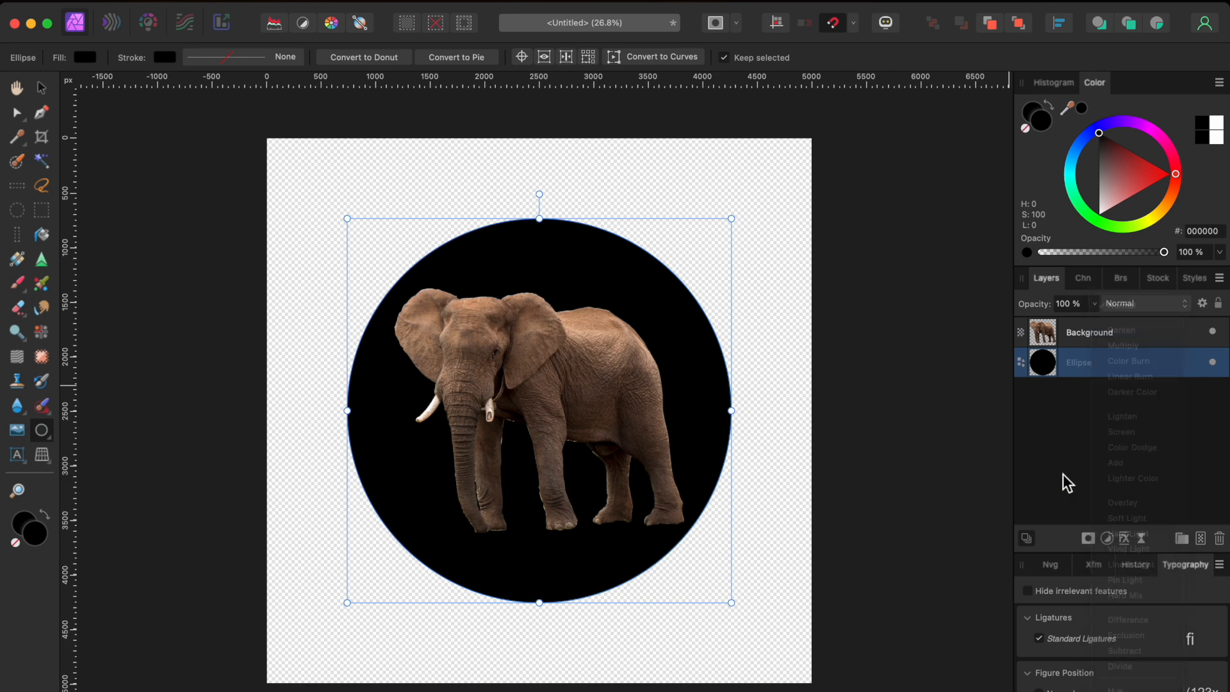
pyautogui.click(1113, 336)
pyautogui.click(1145, 307)
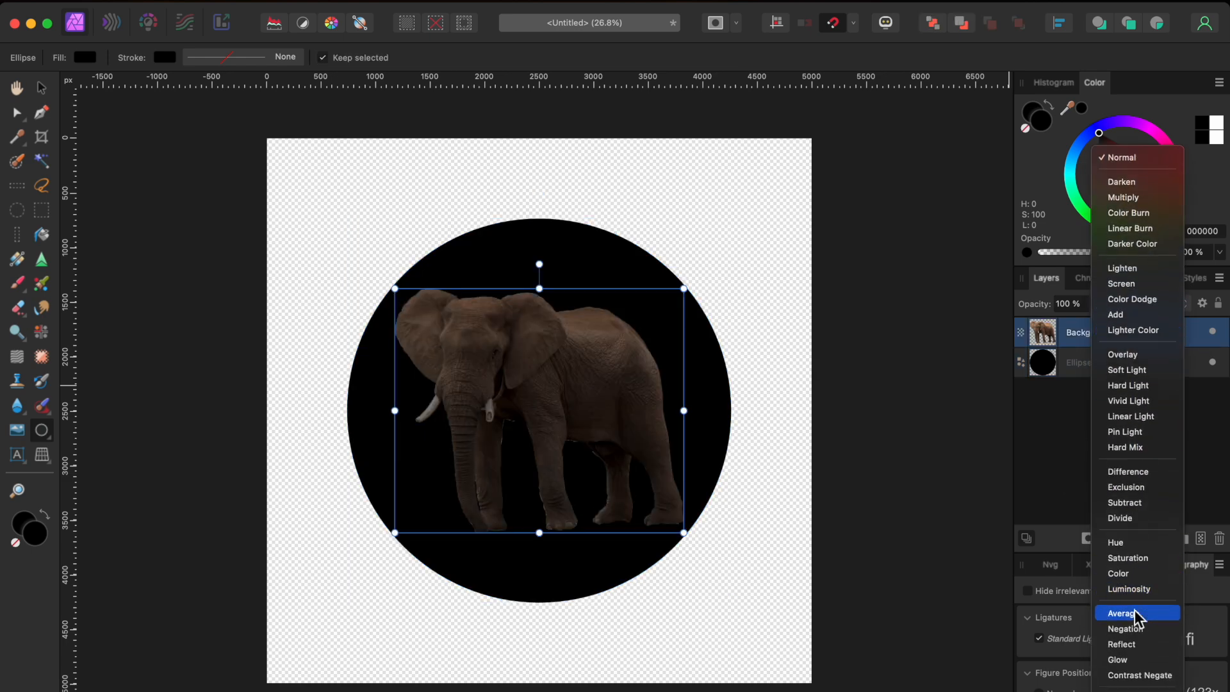
pyautogui.click(1134, 681)
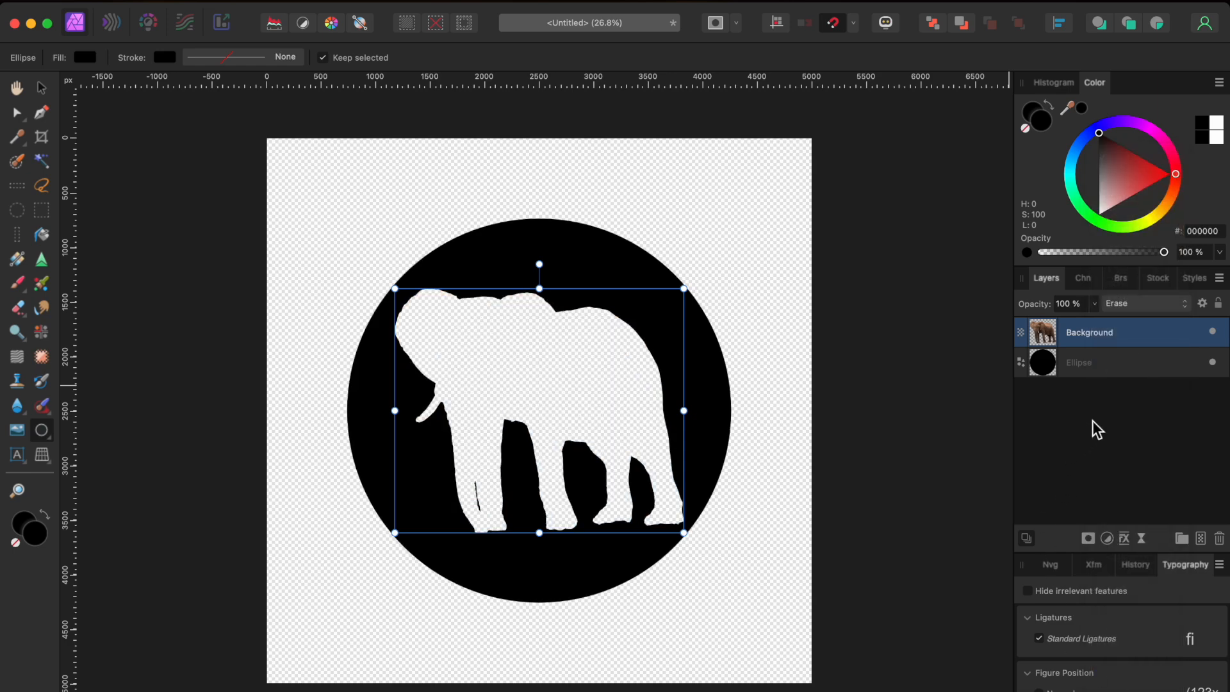
# Step: Select both the elephant and circle layers and apply Merge Visible to create a combined pixel layer
pyautogui.keyDown('shift'); pyautogui.click(1106, 365); pyautogui.keyUp('shift')
pyautogui.rightClick(1106, 367)
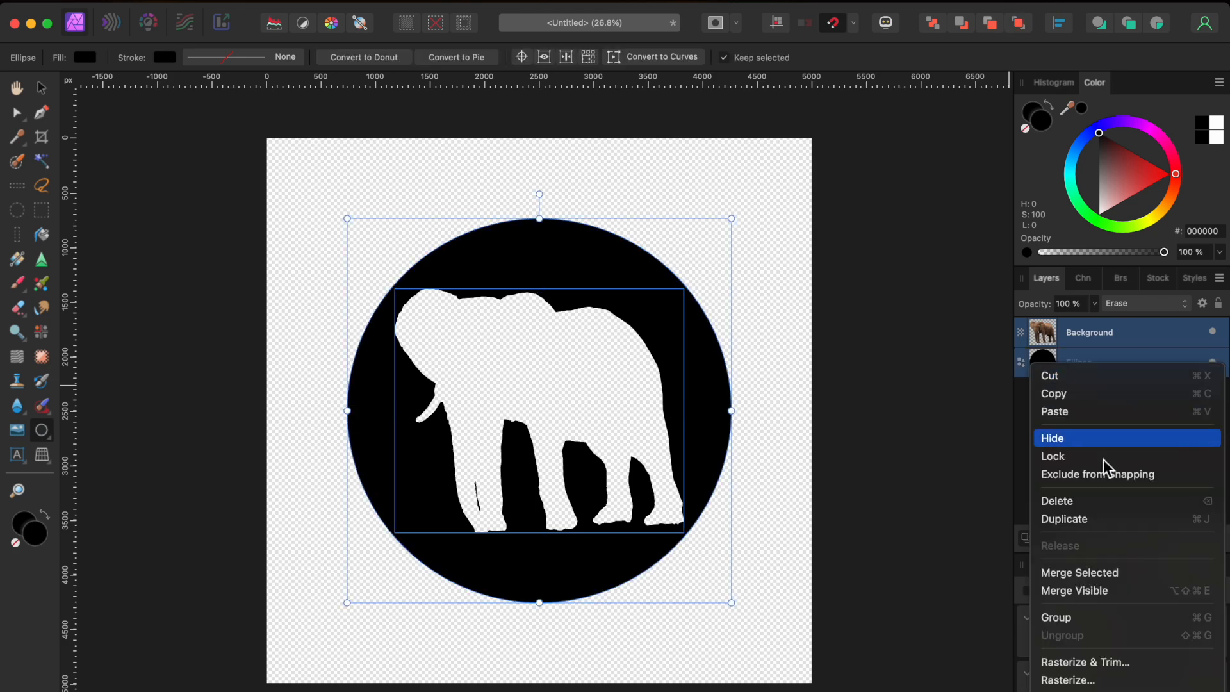
pyautogui.click(1098, 590)
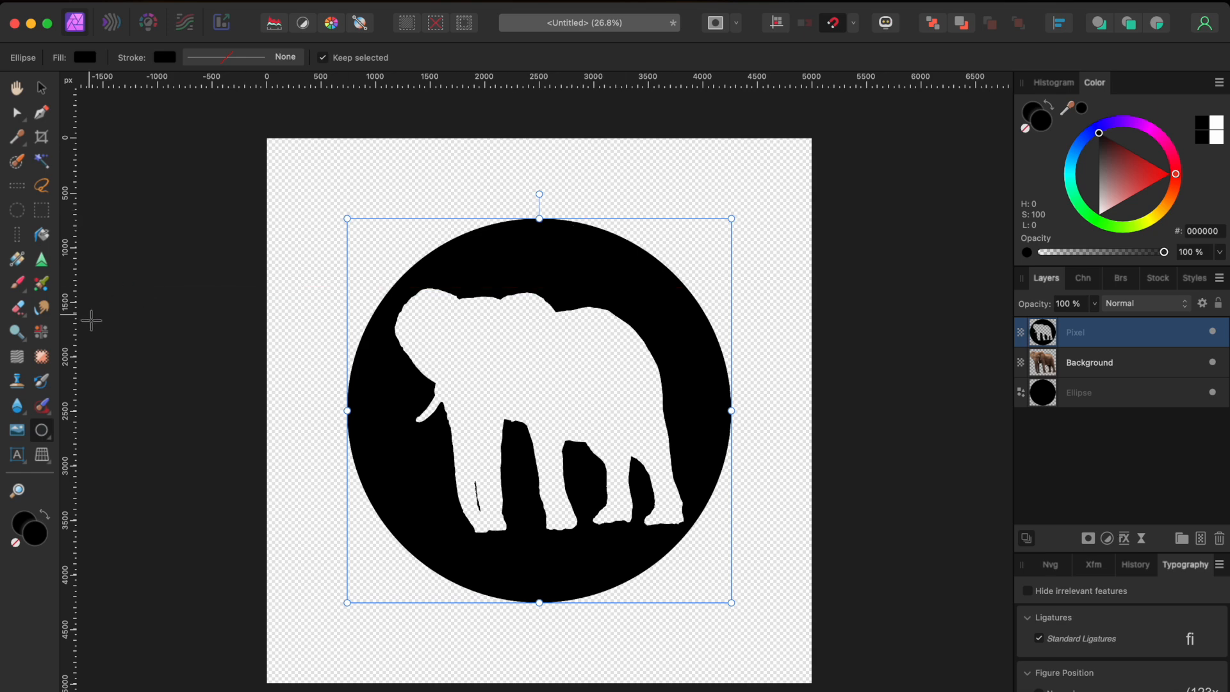
# Step: Draw a second centred circle matching the black disc's size and reduce its fill opacity to 0%
pyautogui.click(50, 445)
pyautogui.click(45, 433)
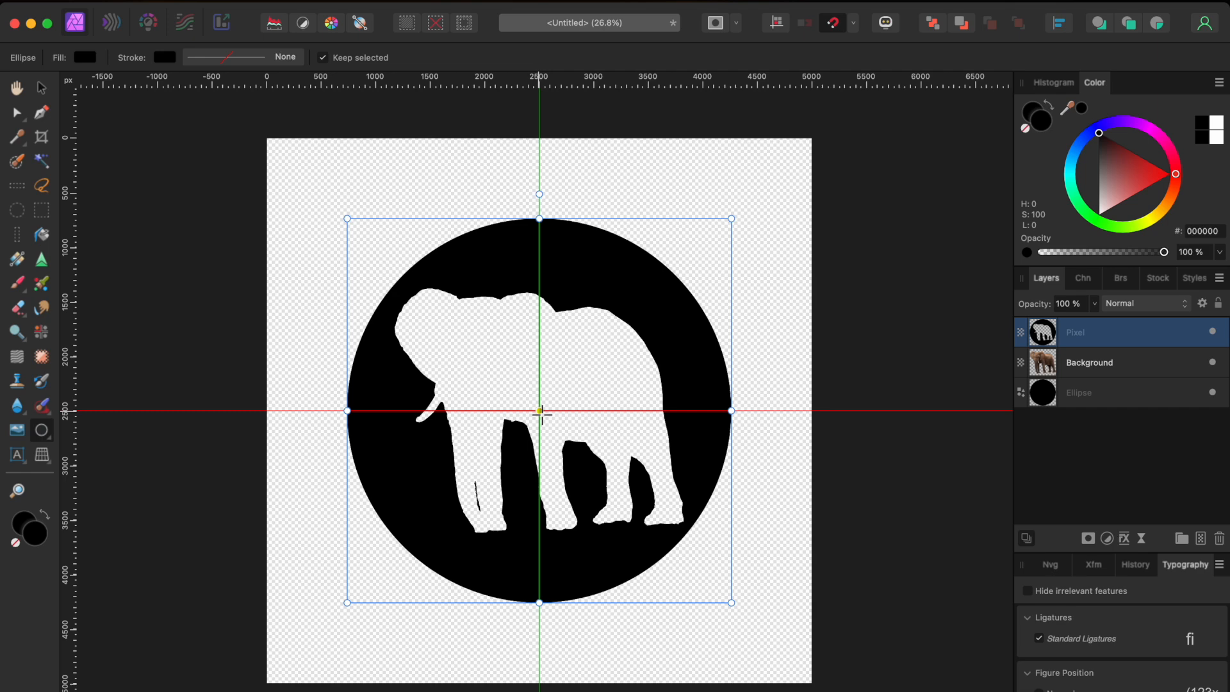
pyautogui.moveTo(539, 411); pyautogui.dragTo(357, 219)
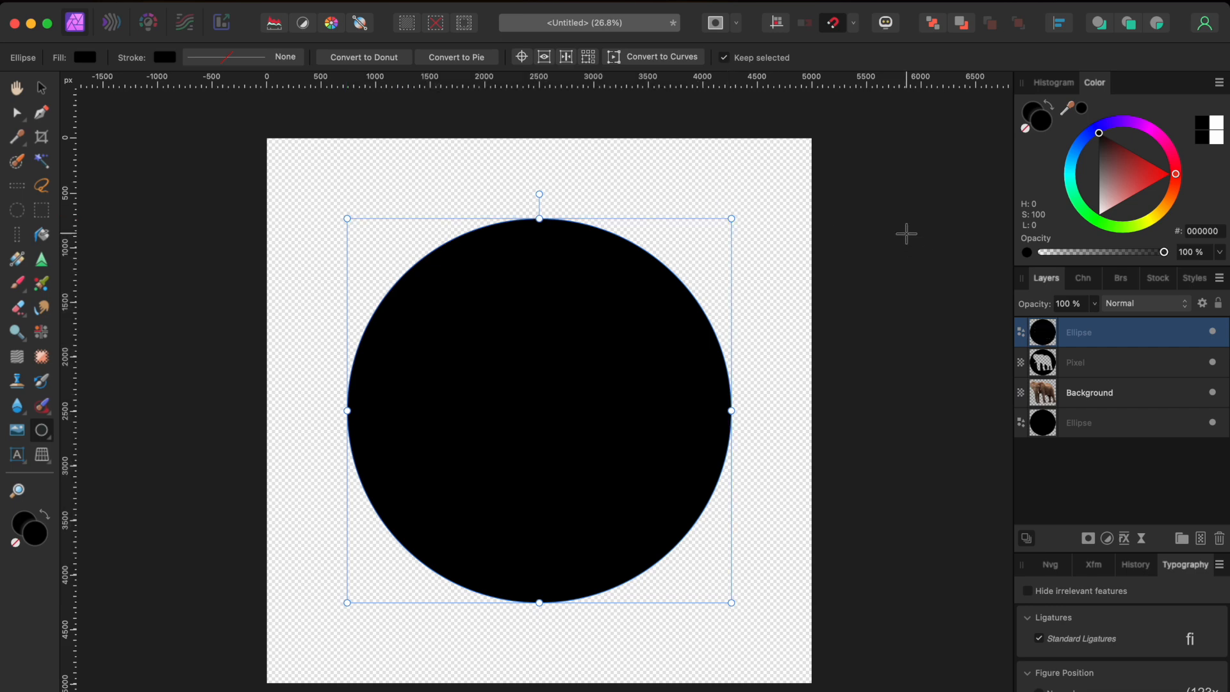
pyautogui.click(85, 58)
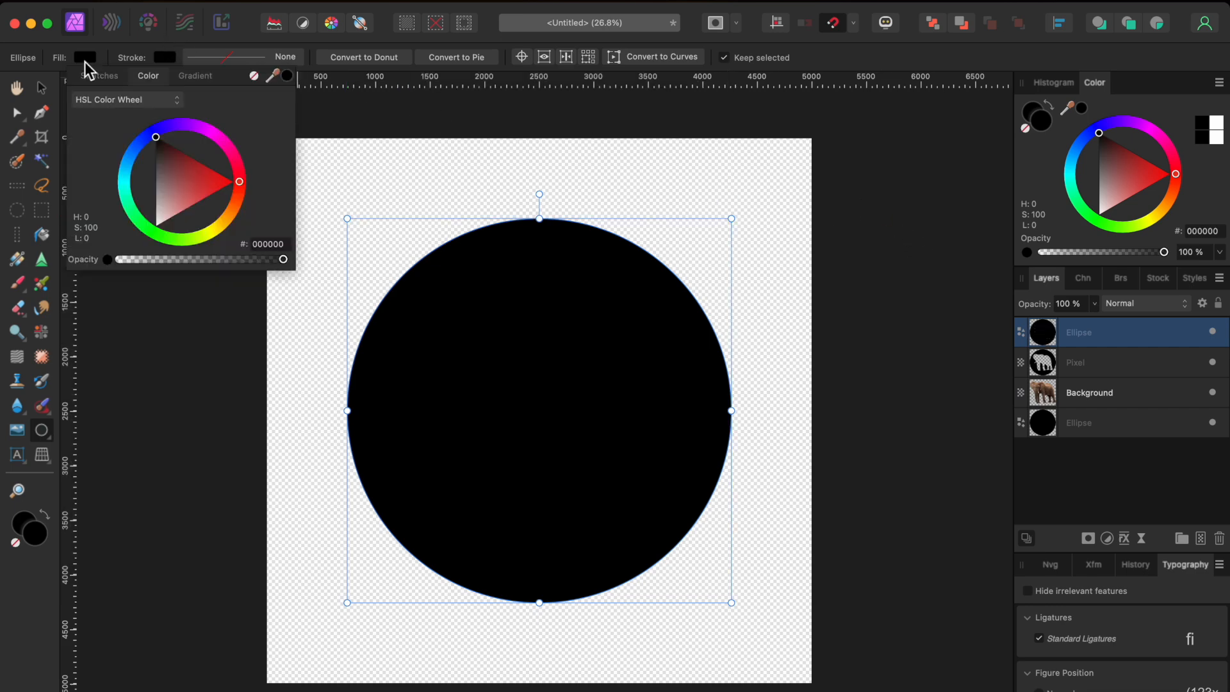
pyautogui.moveTo(282, 258); pyautogui.dragTo(51, 266)
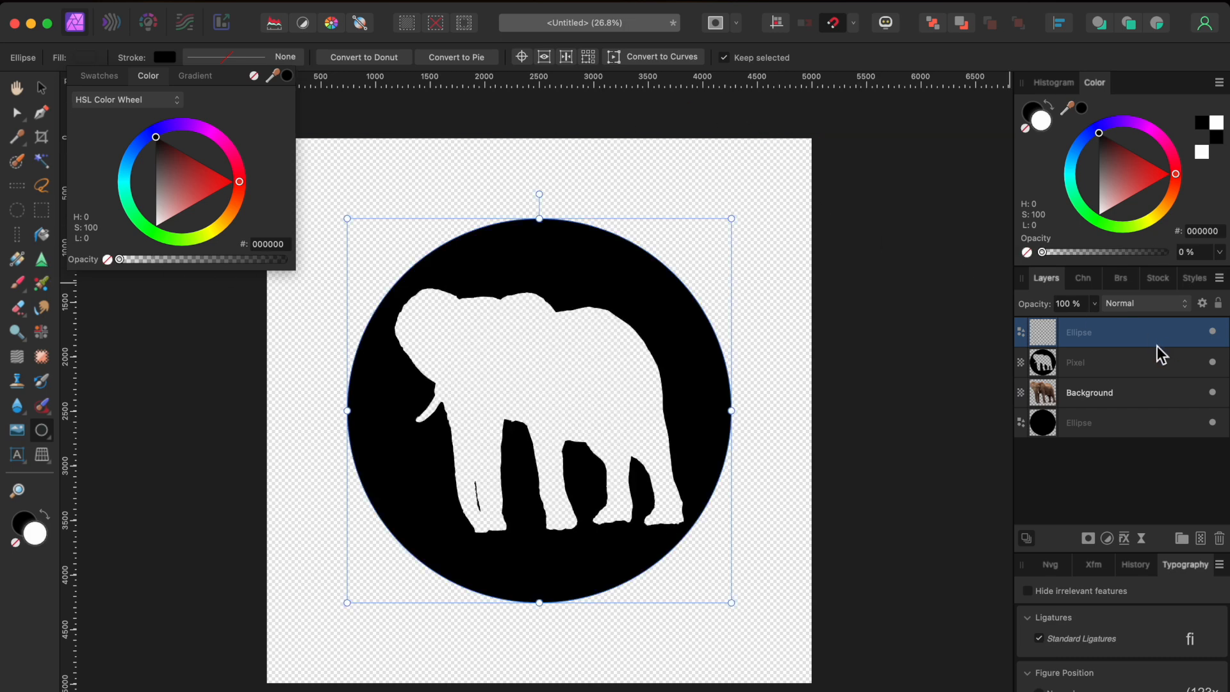
# Step: Convert the lowest ellipse layer into a text path starting on the circle's upper-left edge
pyautogui.click(1109, 425)
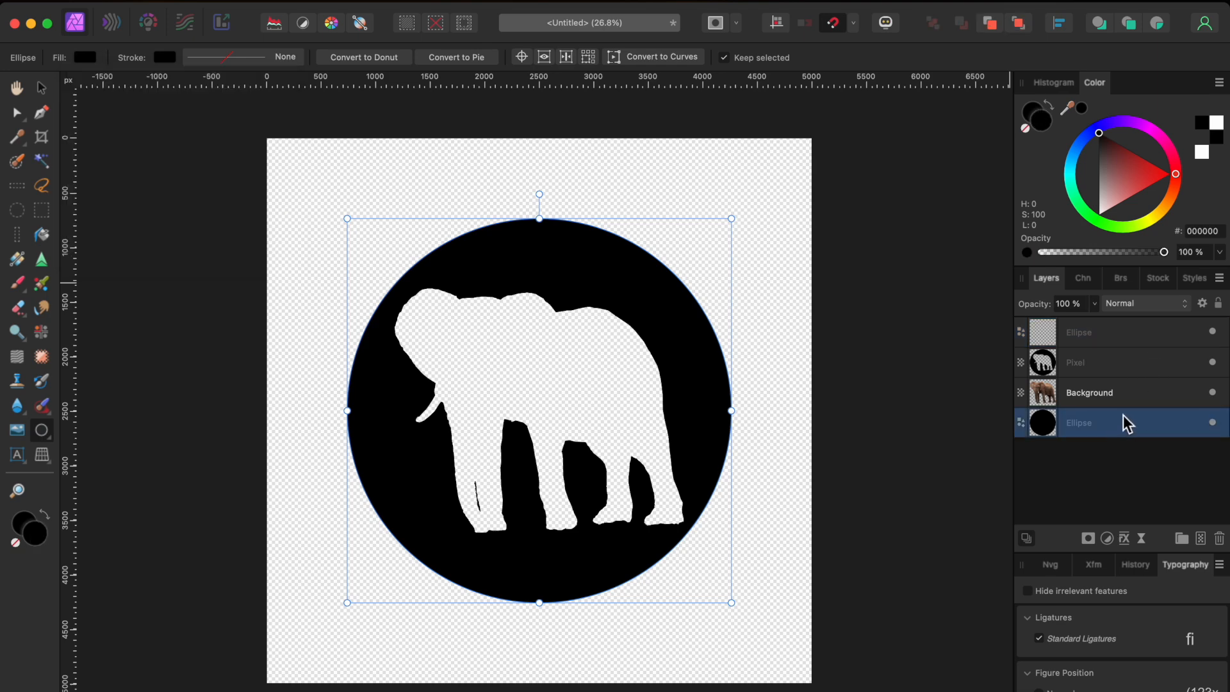
pyautogui.click(19, 456)
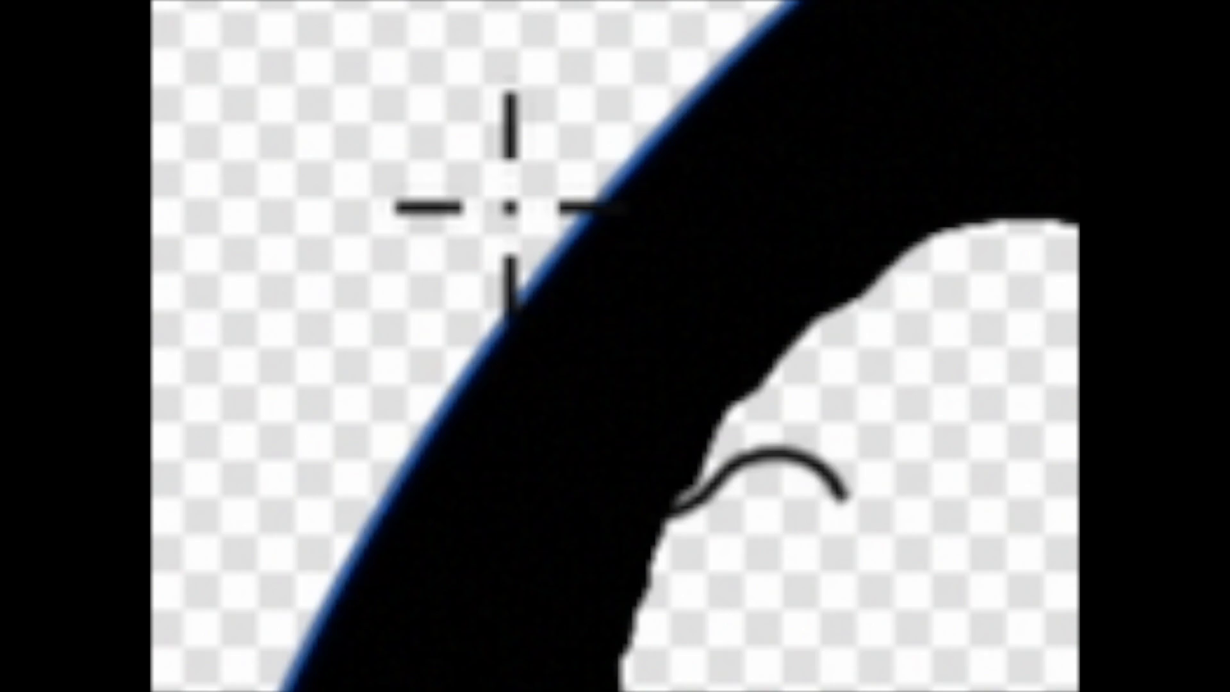
pyautogui.click(510, 208)
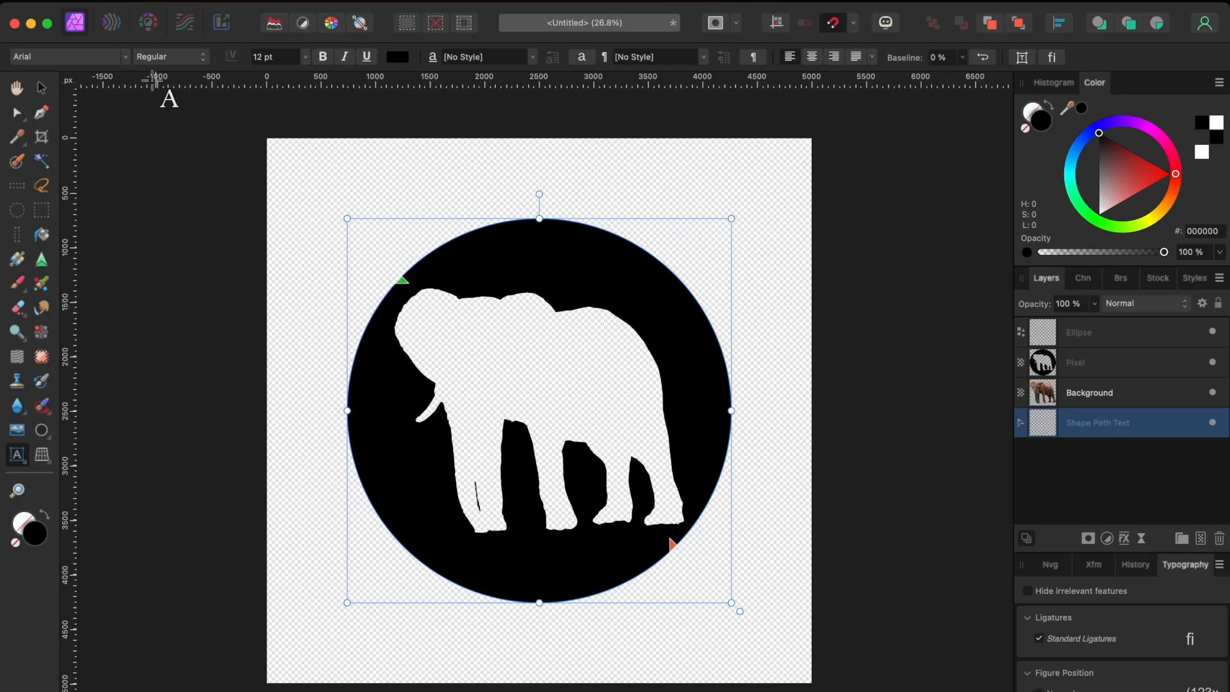
# Step: Set the path text's font to Impact and its size to 96 pt
pyautogui.click(77, 58)
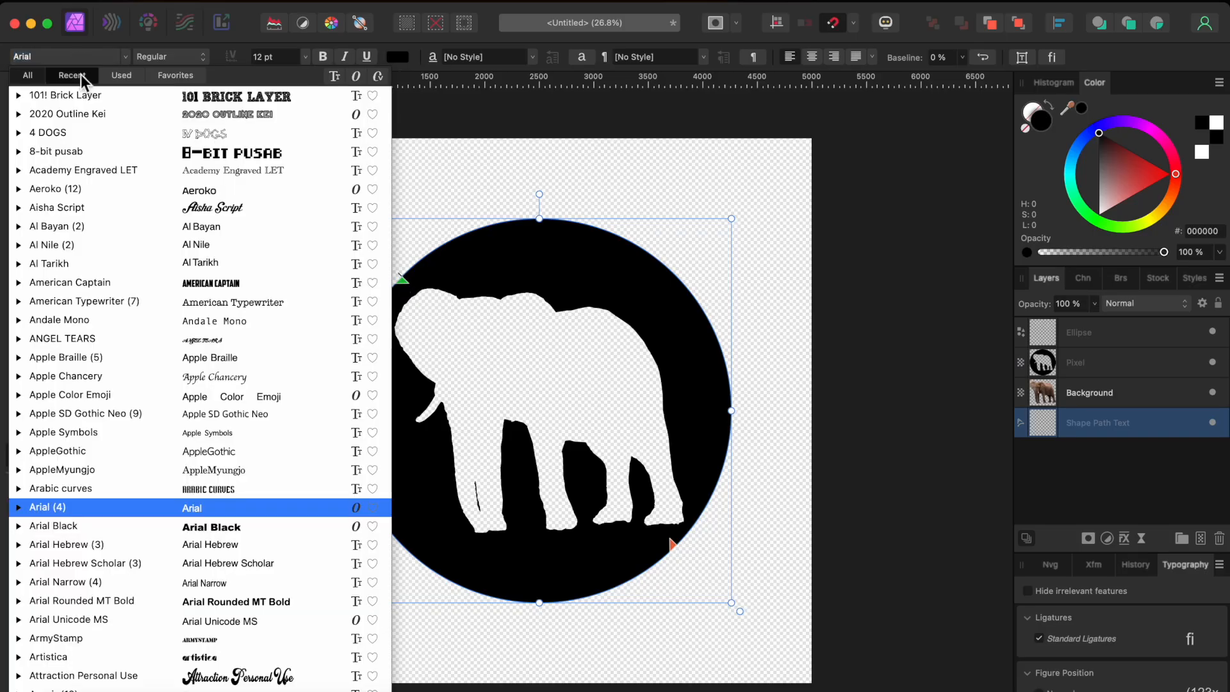
pyautogui.click(81, 74)
pyautogui.click(218, 106)
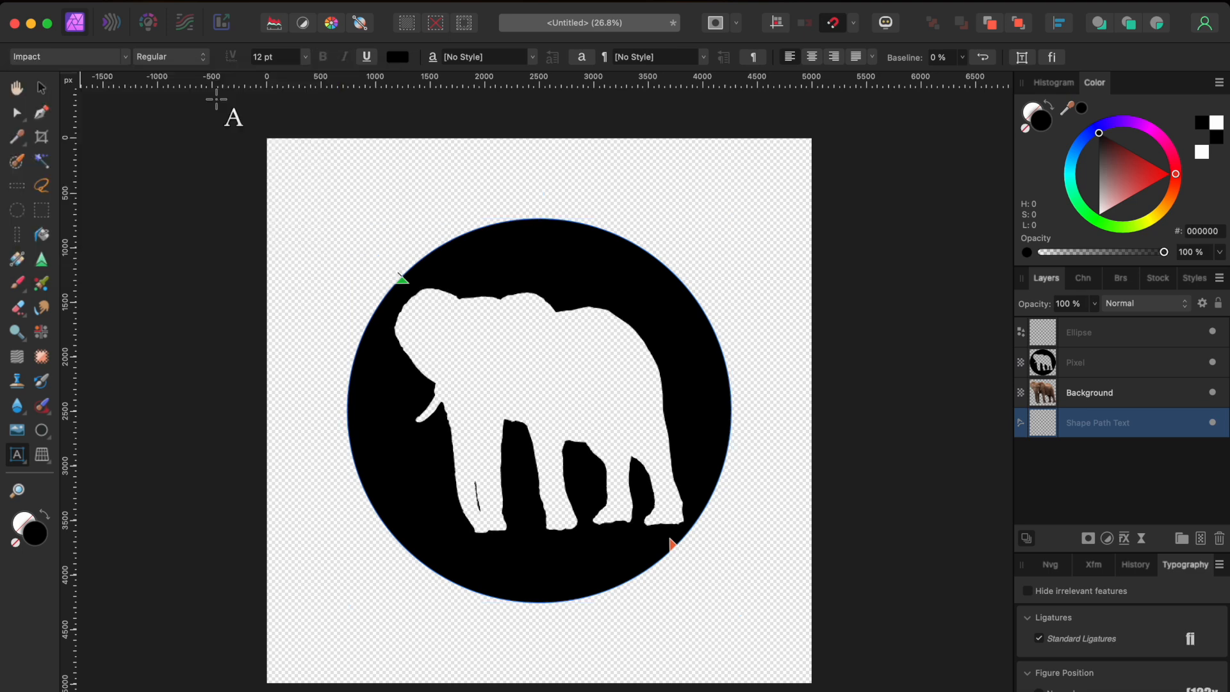
pyautogui.click(306, 57)
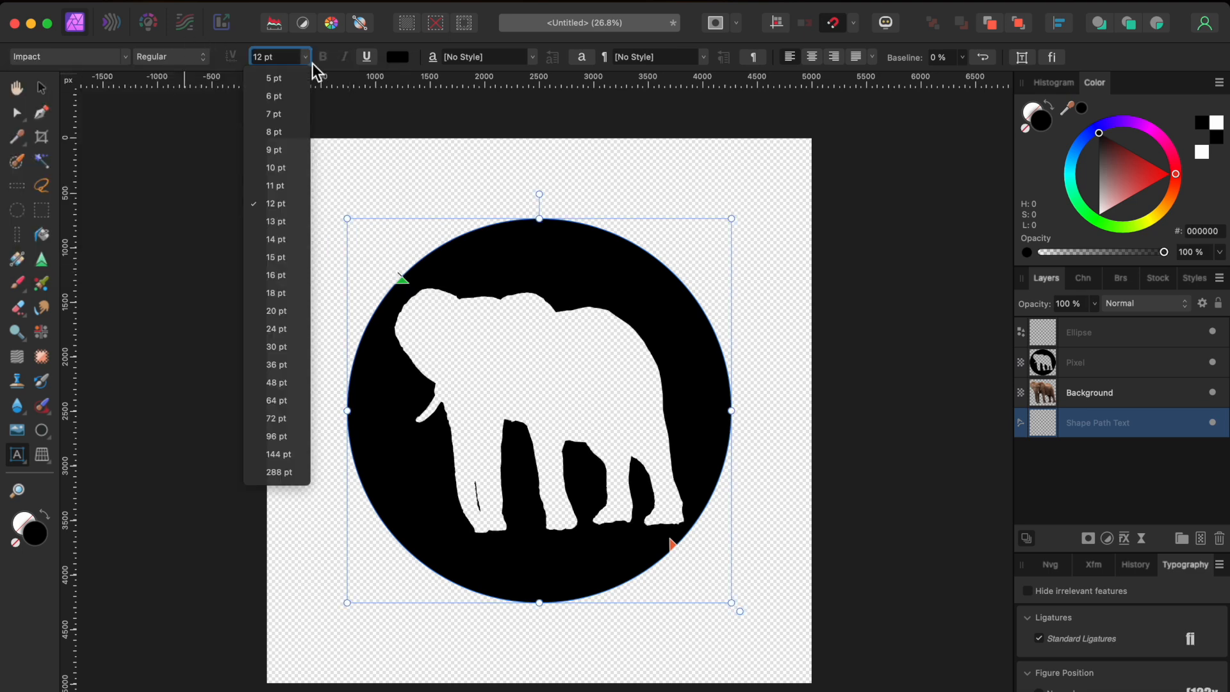
pyautogui.click(290, 441)
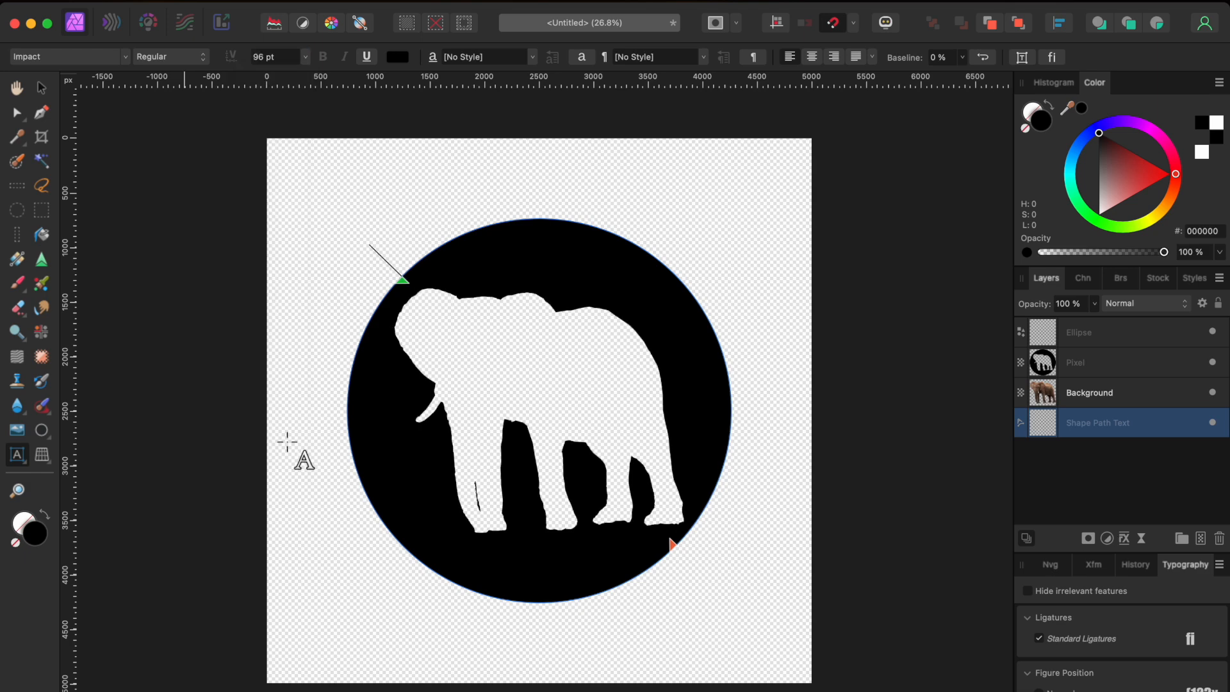
# Step: Enter the word ELEPHANT along the top of the circle path
pyautogui.click(402, 272)
pyautogui.write('E')
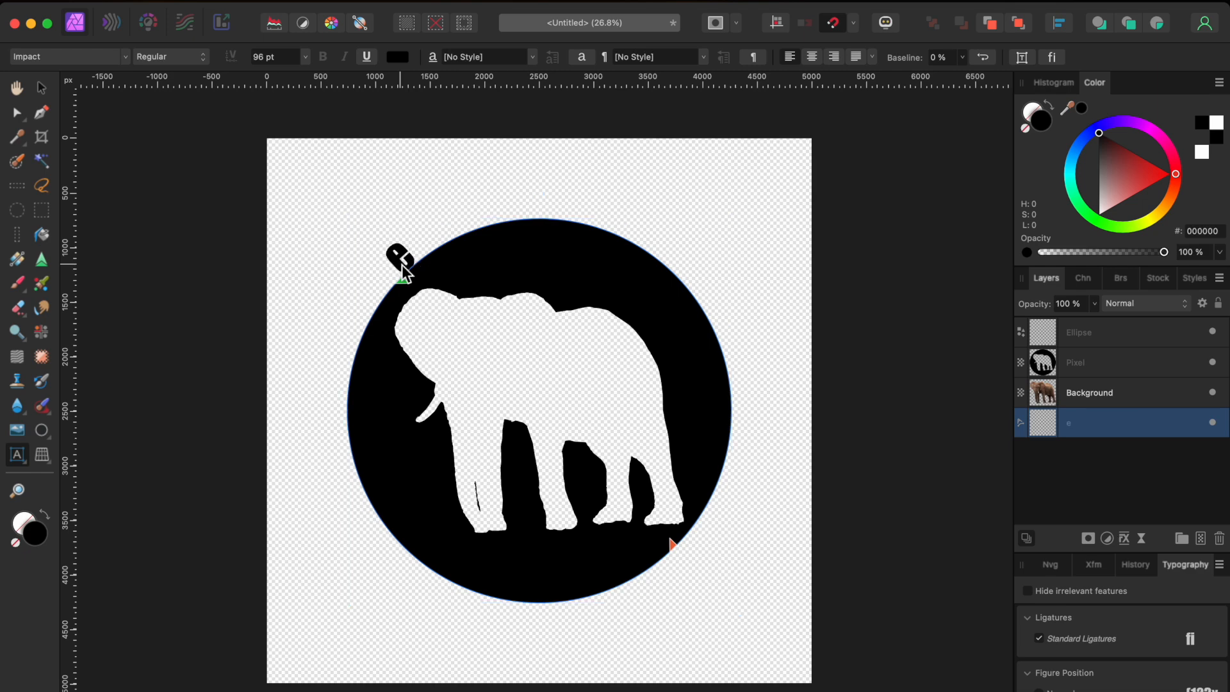
pyautogui.write('LEPHANT')
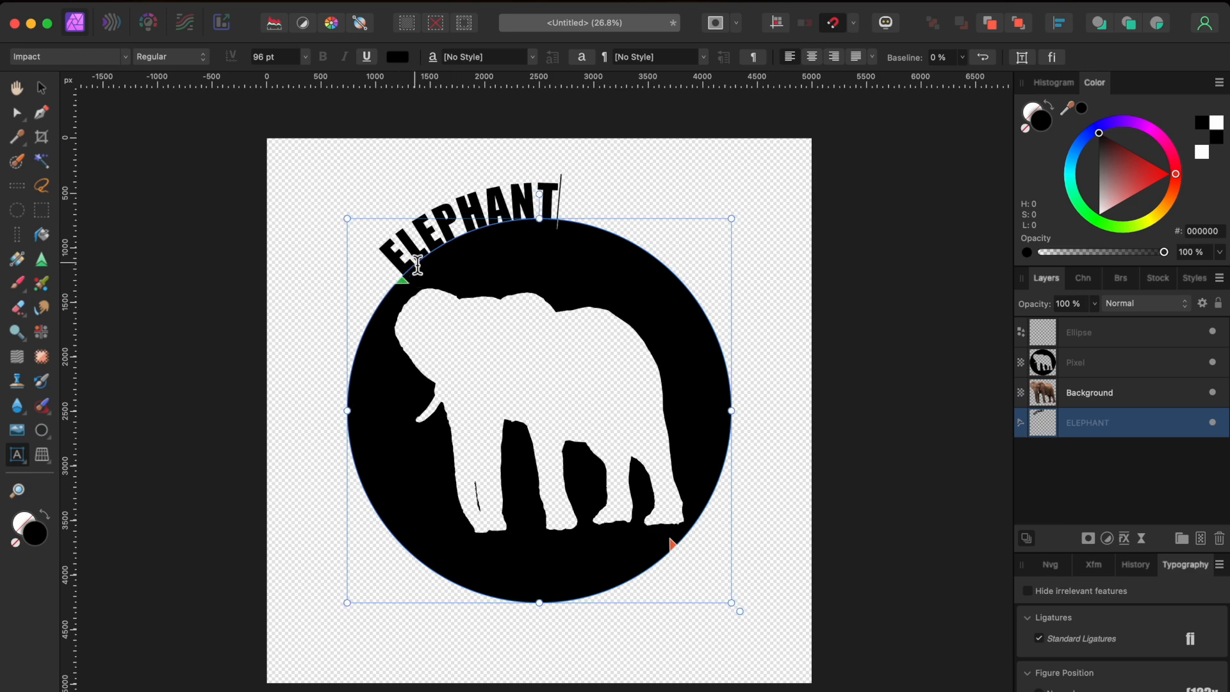
# Step: Enlarge the ELEPHANT text to 144 pt and shift its start point along the circle to centre it over the top
pyautogui.click(309, 60)
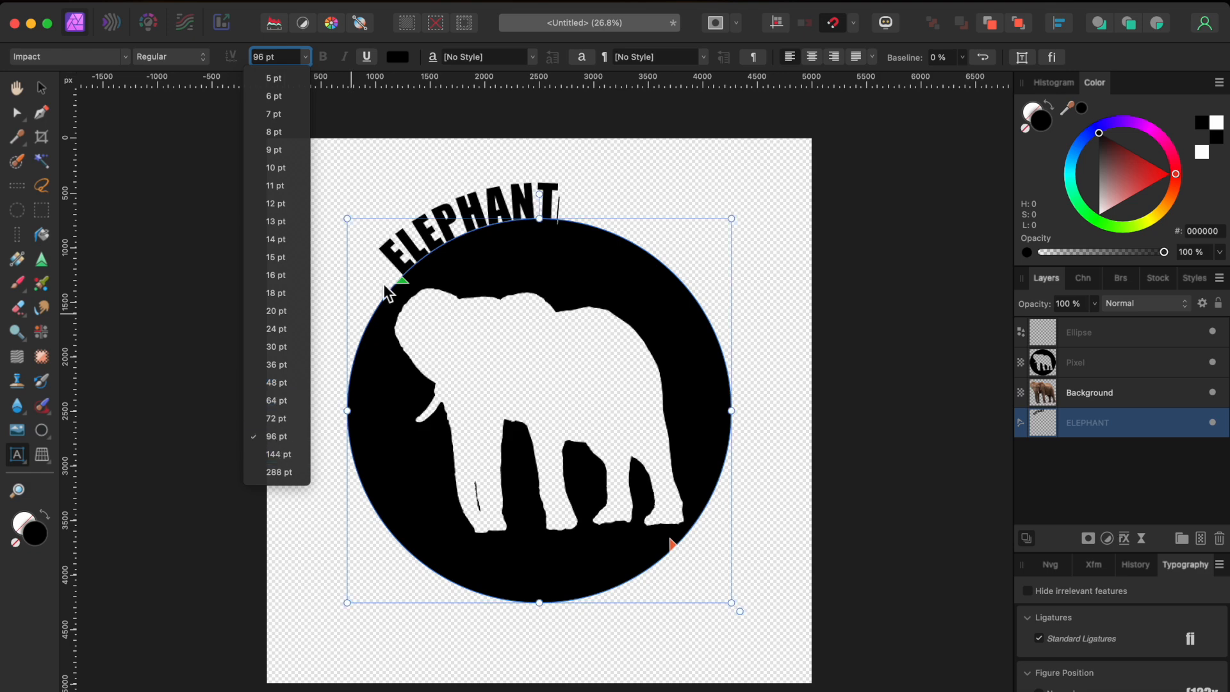
pyautogui.doubleClick(434, 250)
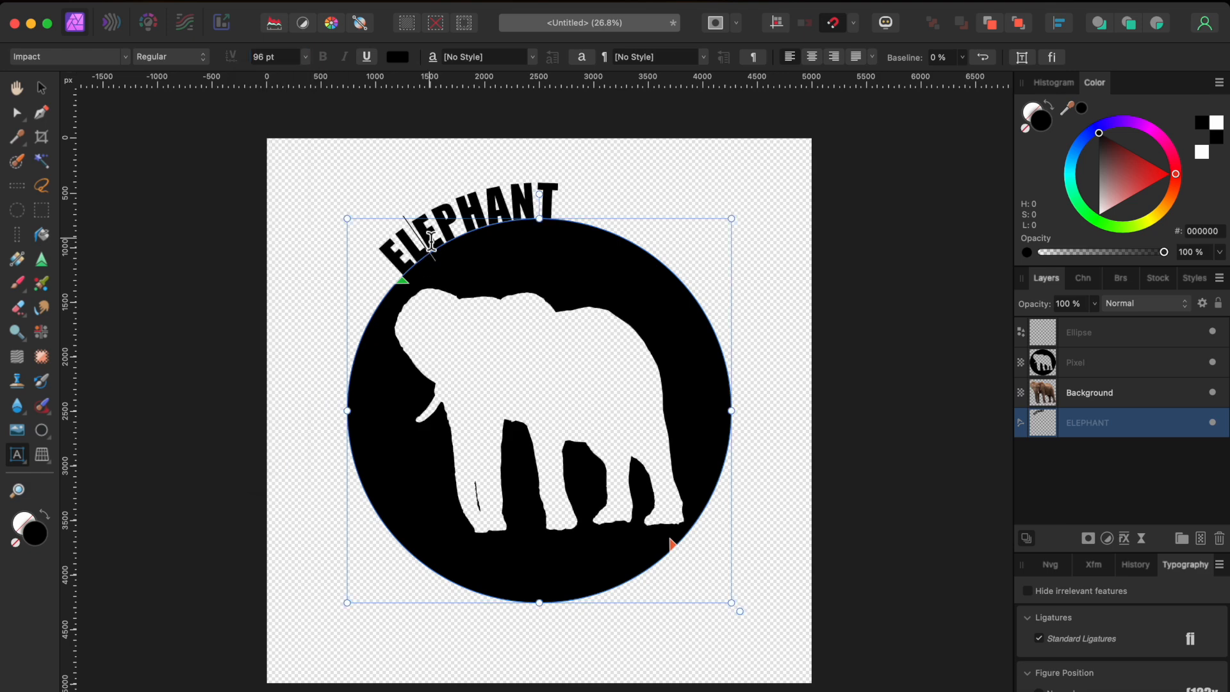
pyautogui.click(309, 63)
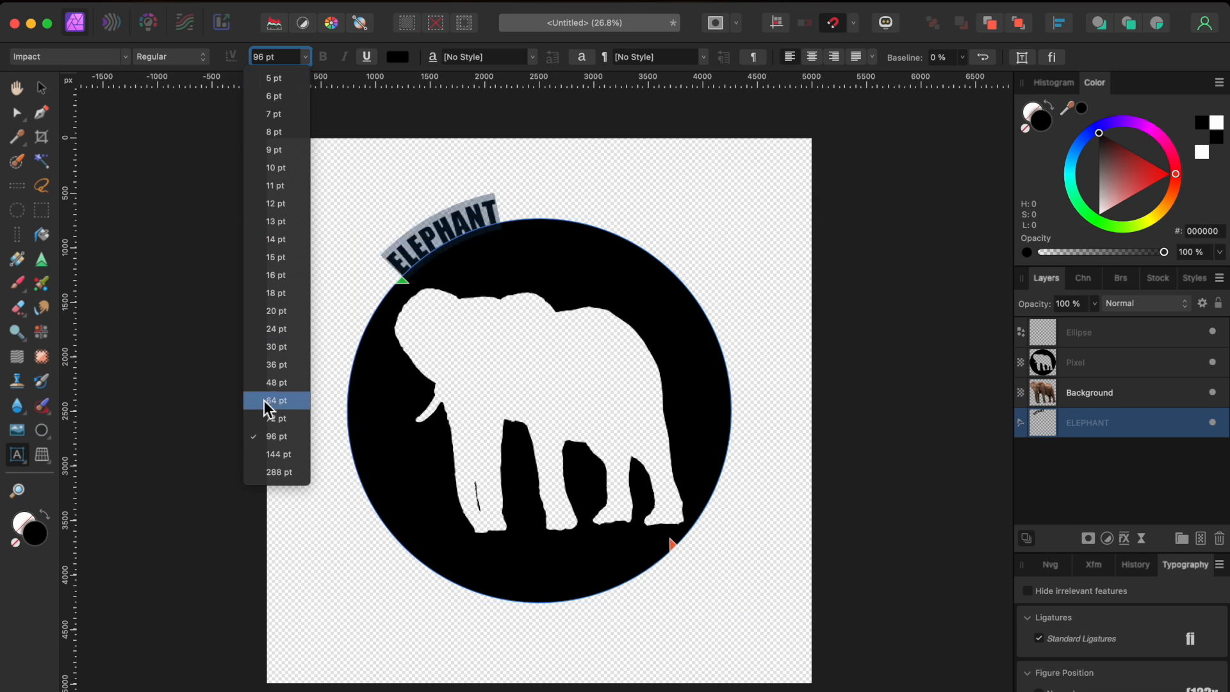
pyautogui.click(268, 447)
pyautogui.moveTo(400, 280); pyautogui.dragTo(442, 279)
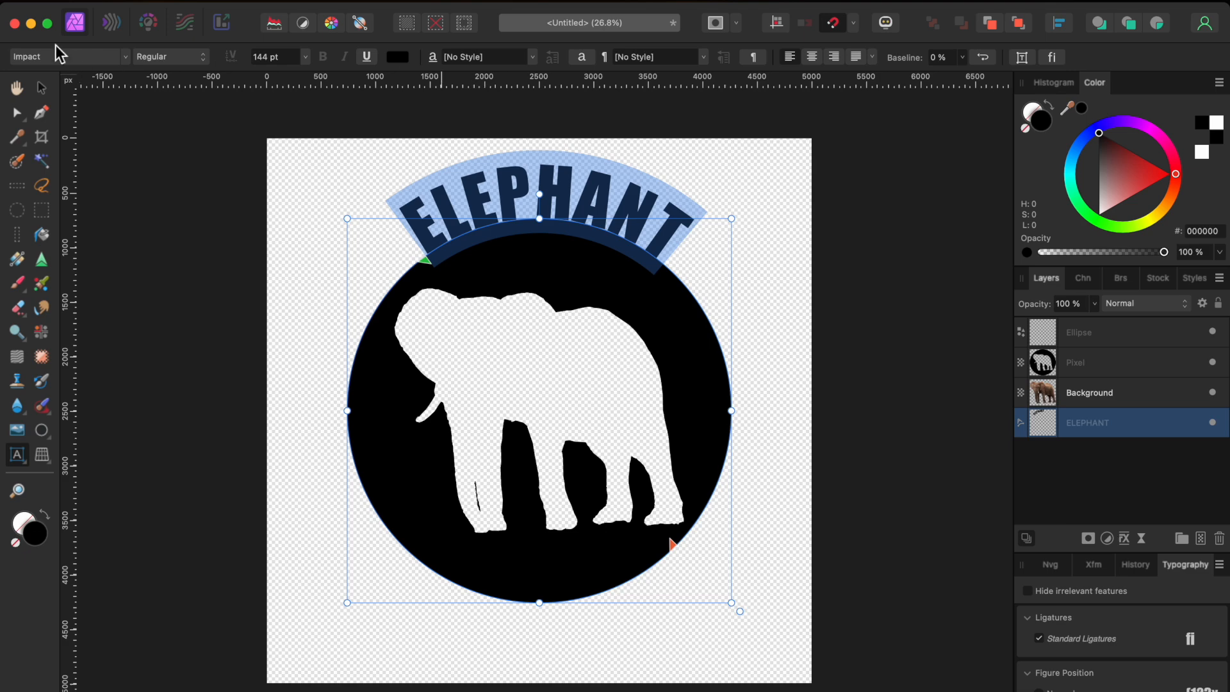
# Step: Add a horizontal guide at about 1070 px and fine-tune the ELEPHANT text's start point so both ends align with it
pyautogui.click(41, 87)
pyautogui.moveTo(491, 82); pyautogui.dragTo(502, 260)
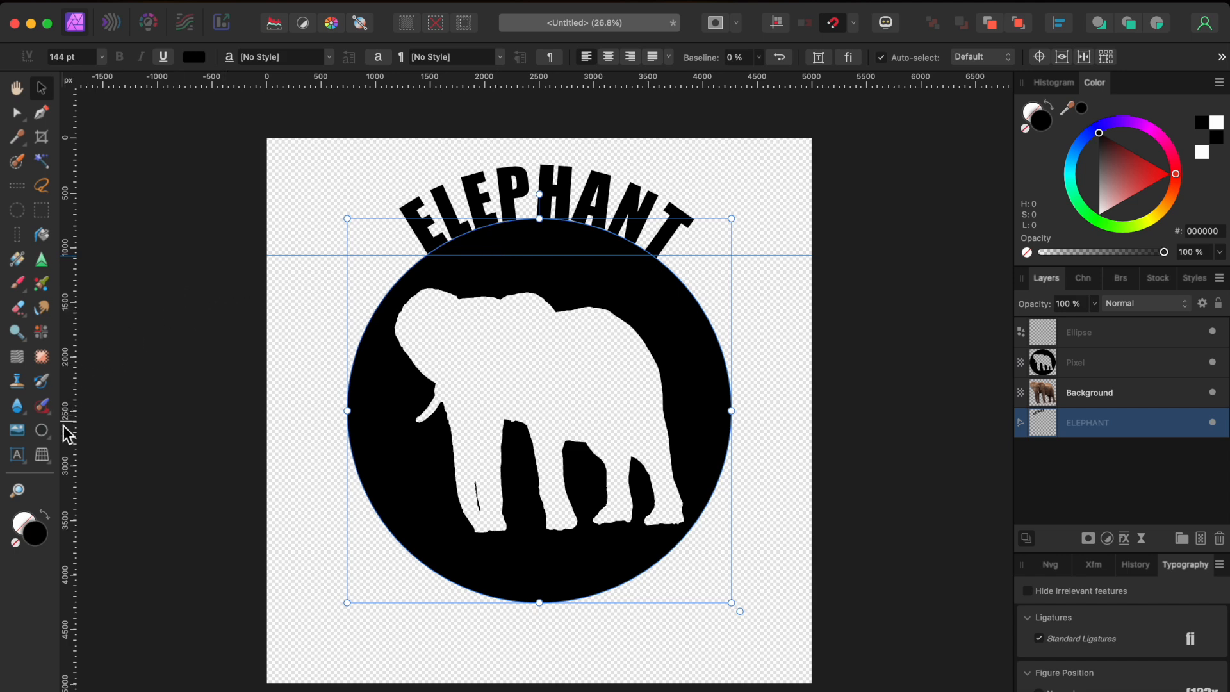
pyautogui.doubleClick(445, 240)
pyautogui.moveTo(426, 258); pyautogui.dragTo(425, 259)
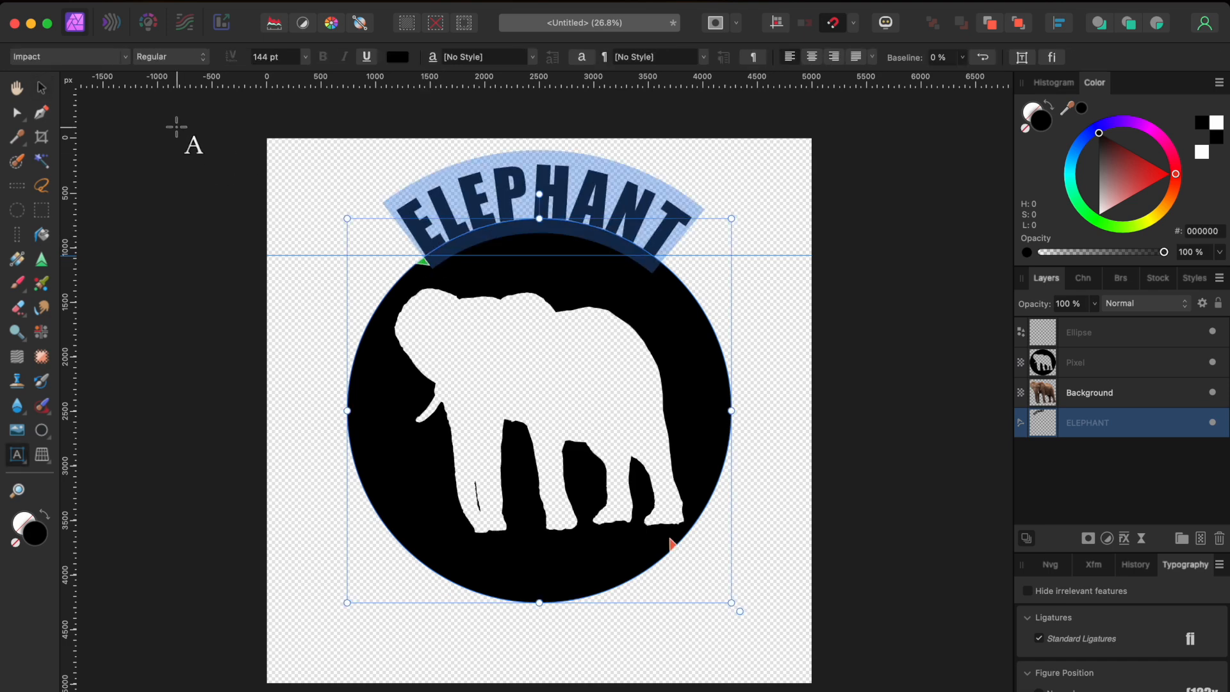
pyautogui.click(41, 87)
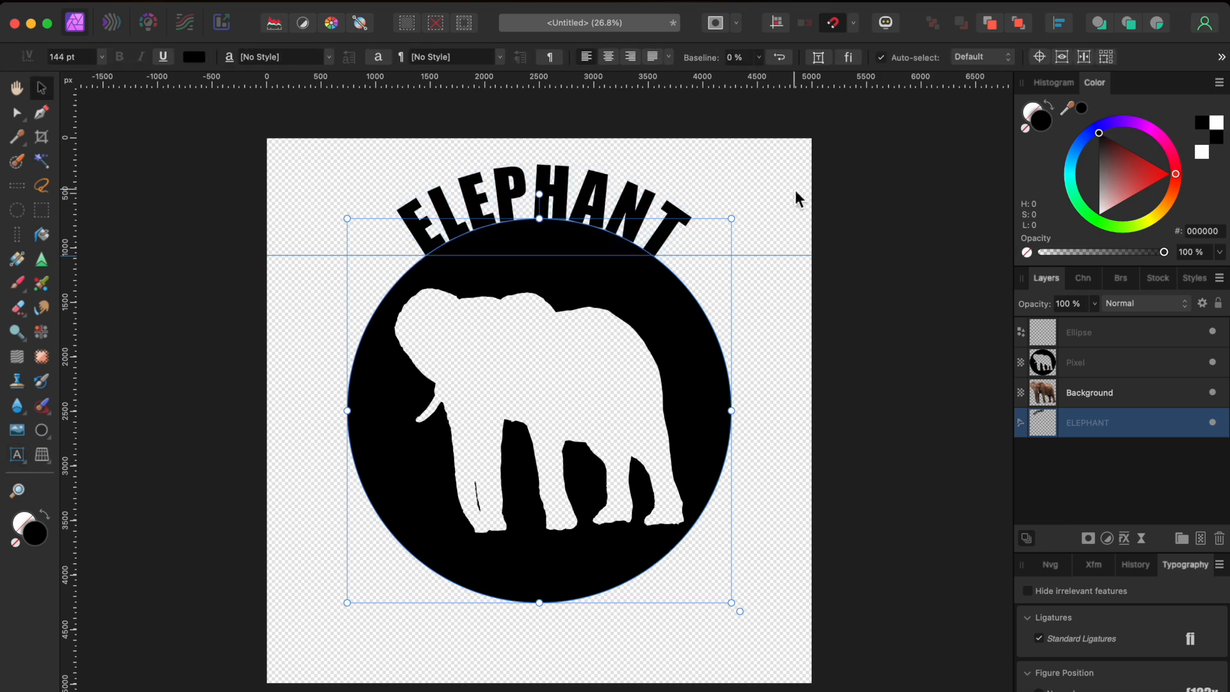
# Step: Select the whole ELEPHANT text and set its baseline to -6% to leave a gap above the disc
pyautogui.tripleClick(623, 188)
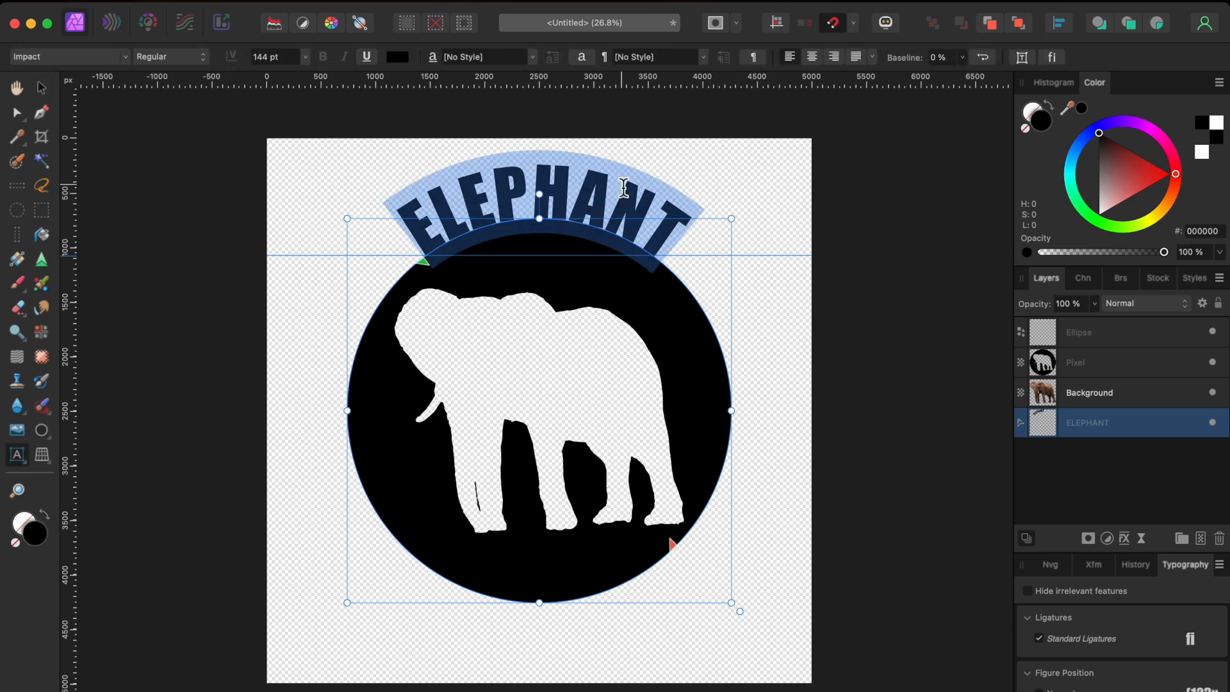
pyautogui.click(964, 59)
pyautogui.moveTo(967, 75); pyautogui.dragTo(957, 75)
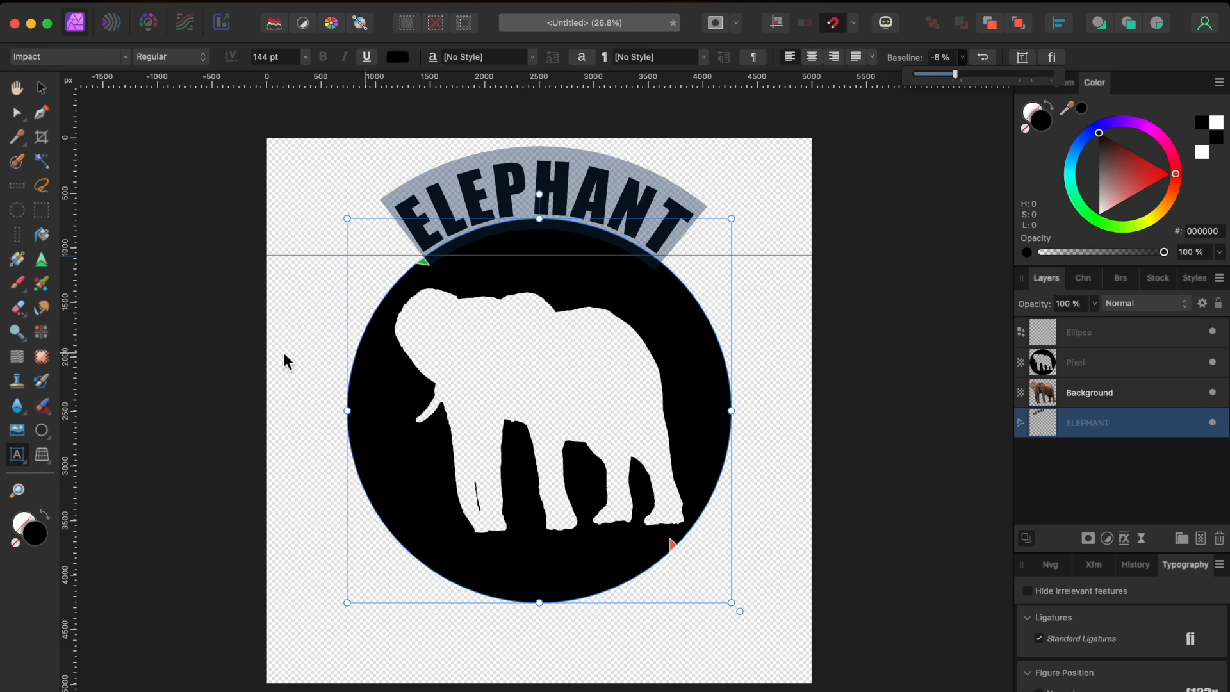
# Step: Draw a centred circle about 3400 px in diameter just inside the disc's edge, and swap its fill and stroke to make the fill transparent
pyautogui.click(42, 430)
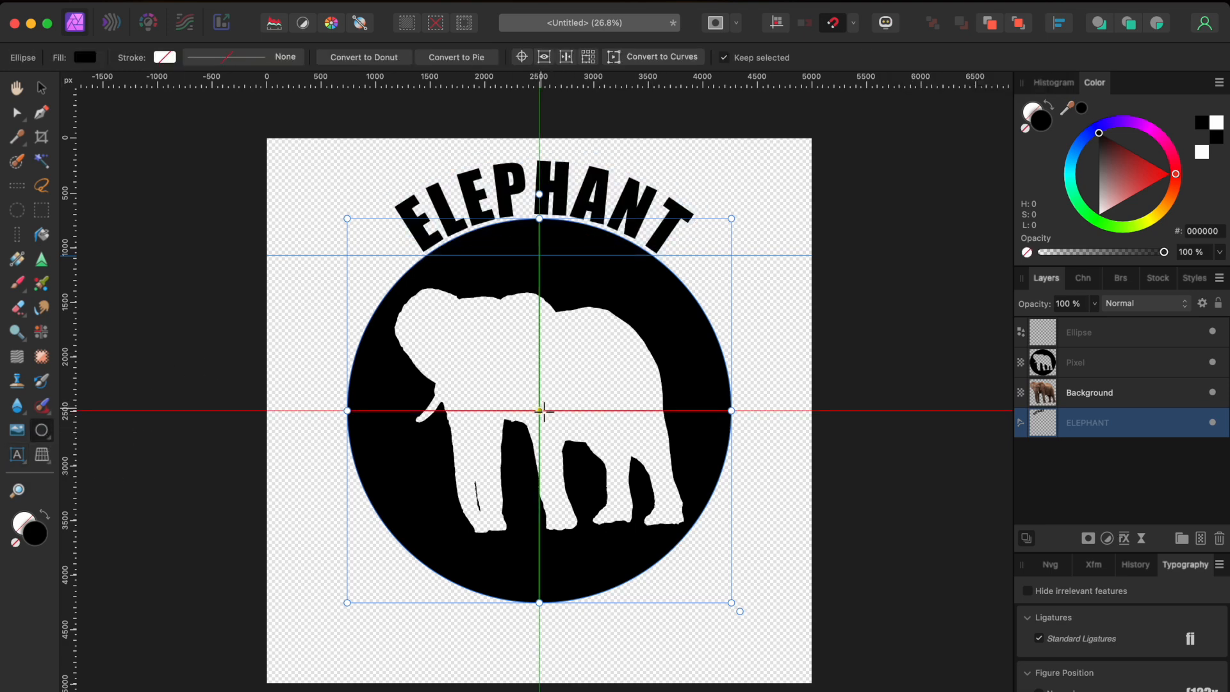
pyautogui.moveTo(544, 412); pyautogui.dragTo(336, 244)
pyautogui.hotkey('shift', 'x')
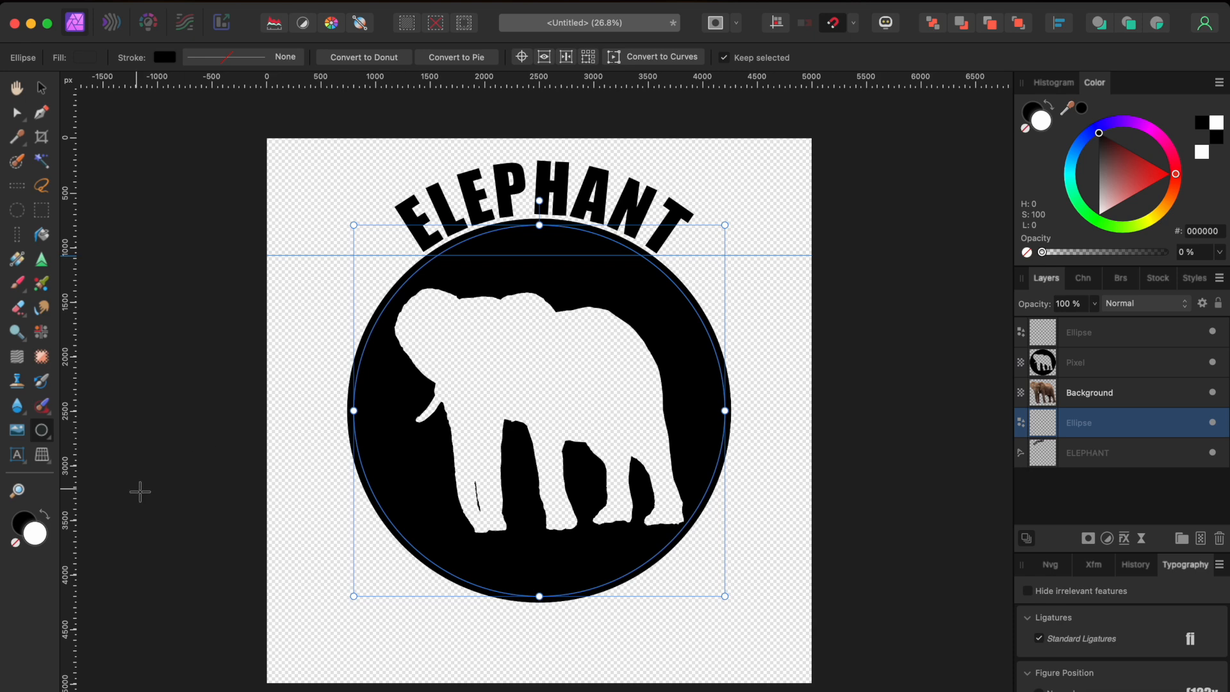
# Step: Hide the elephant disc layer and place the path text "WORLD" along the lower arc of the transparent circle
pyautogui.click(17, 454)
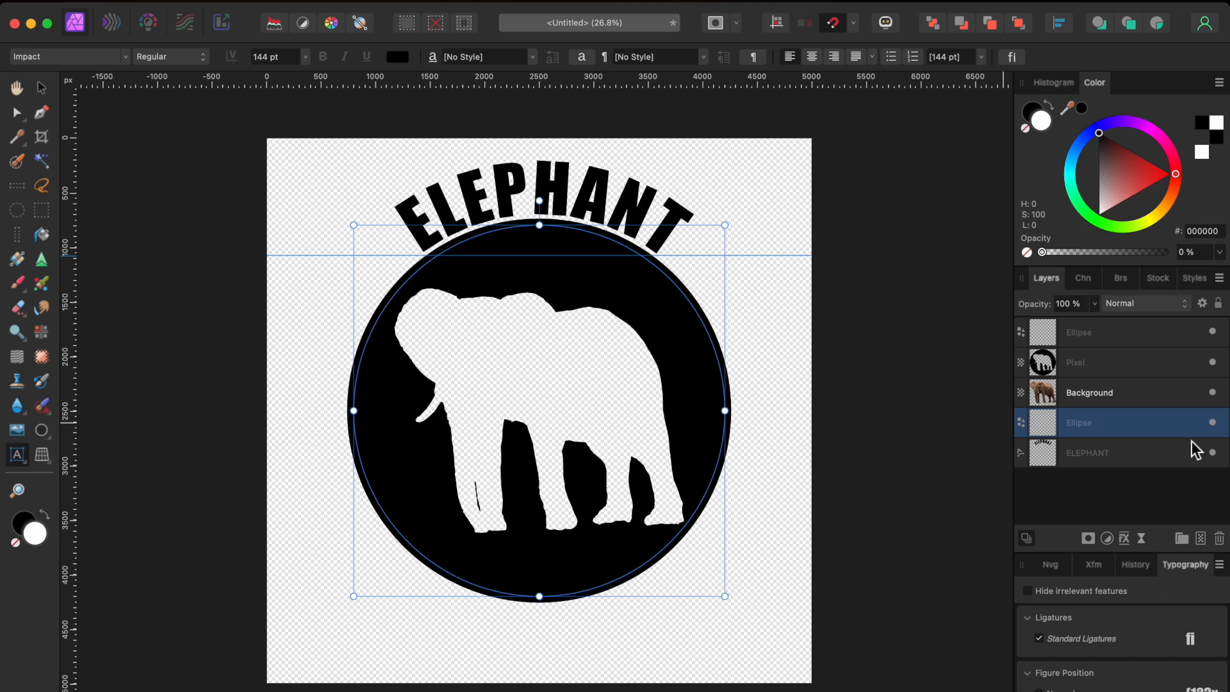
pyautogui.click(1213, 363)
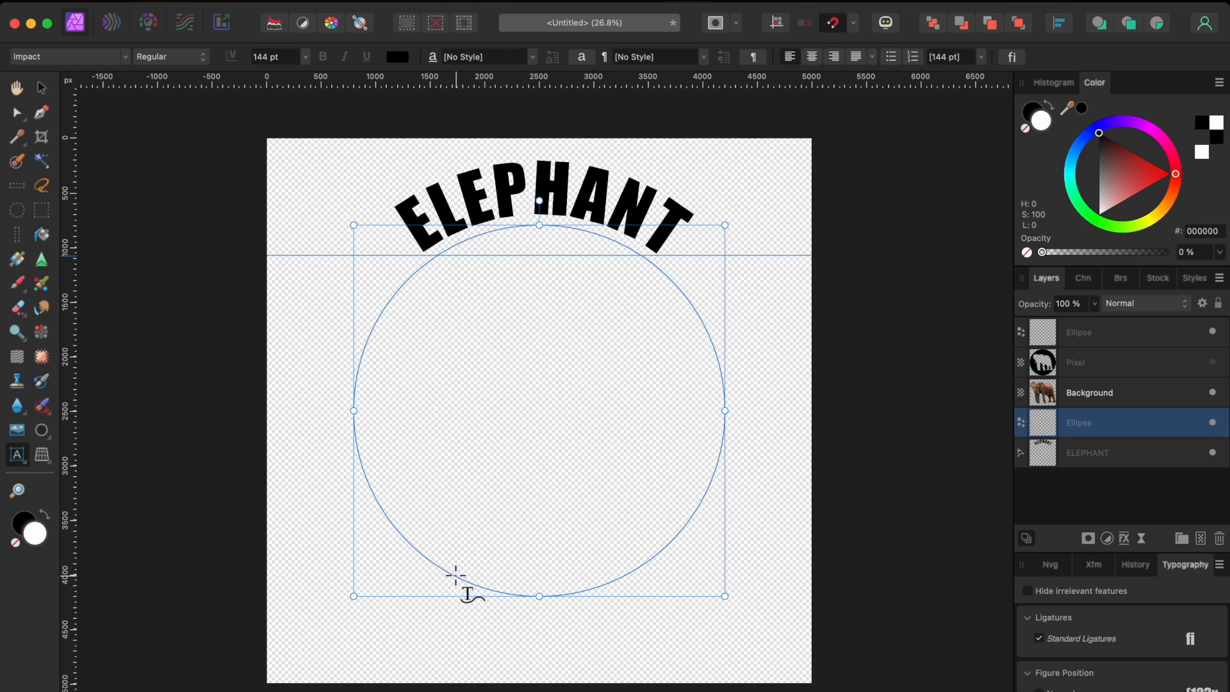
pyautogui.click(456, 575)
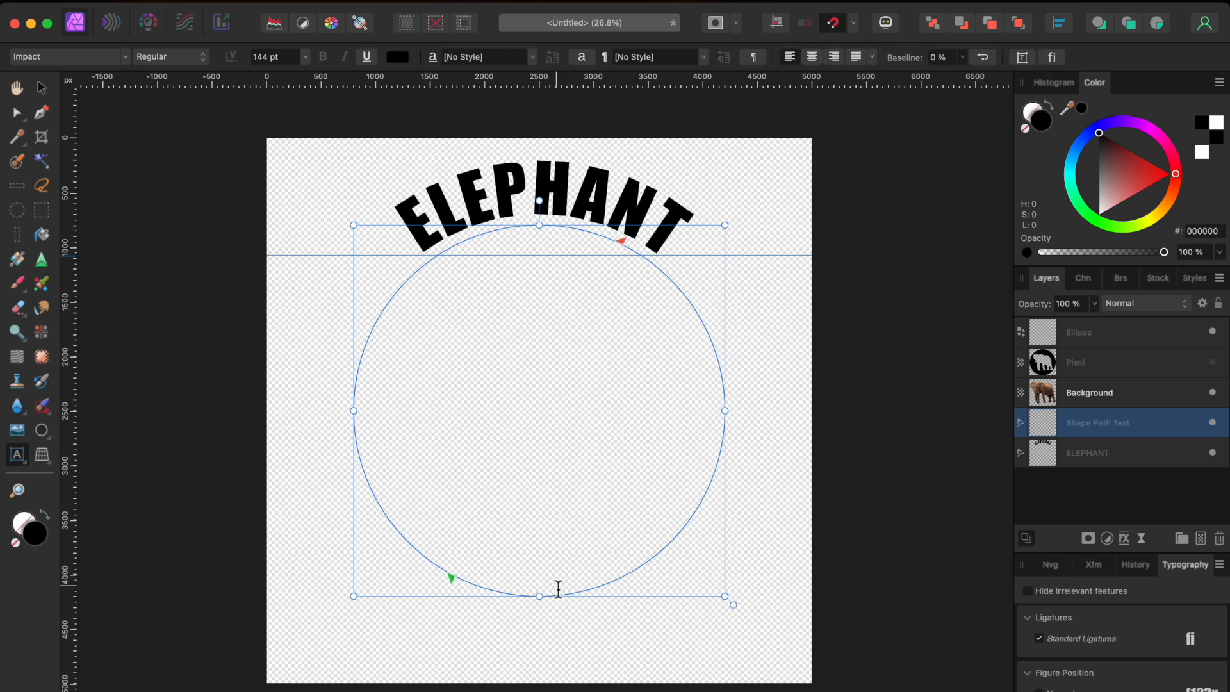
pyautogui.write('W')
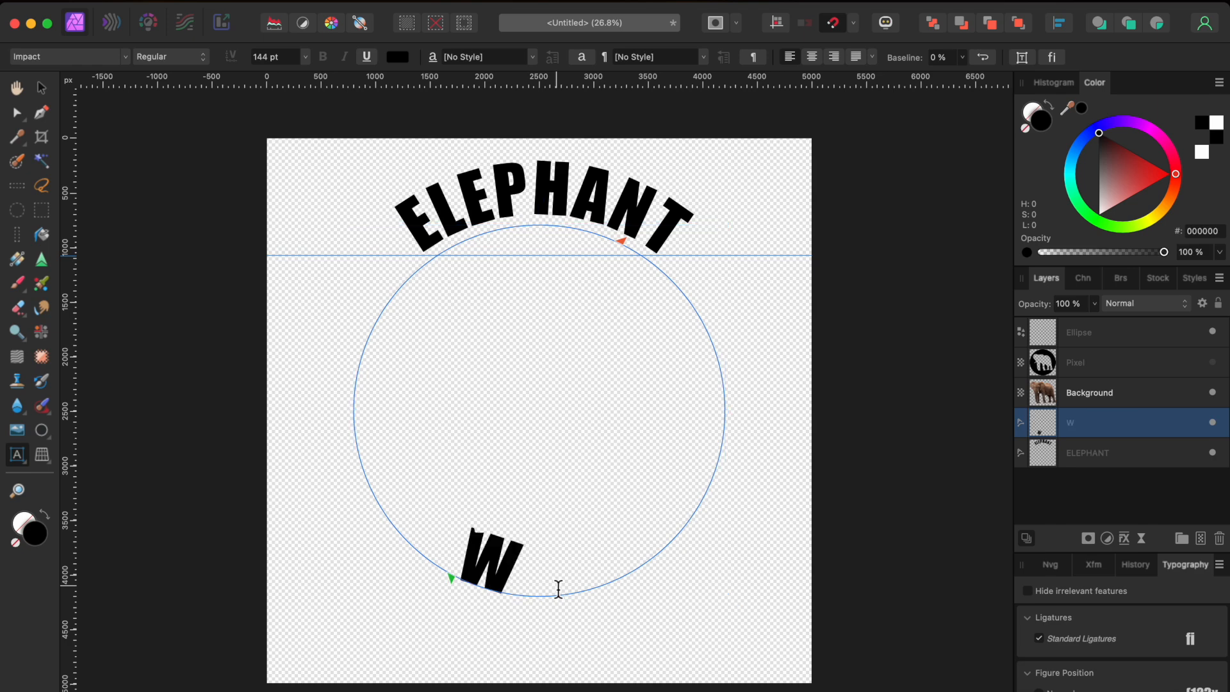
pyautogui.write('ORLD')
pyautogui.press('Escape')
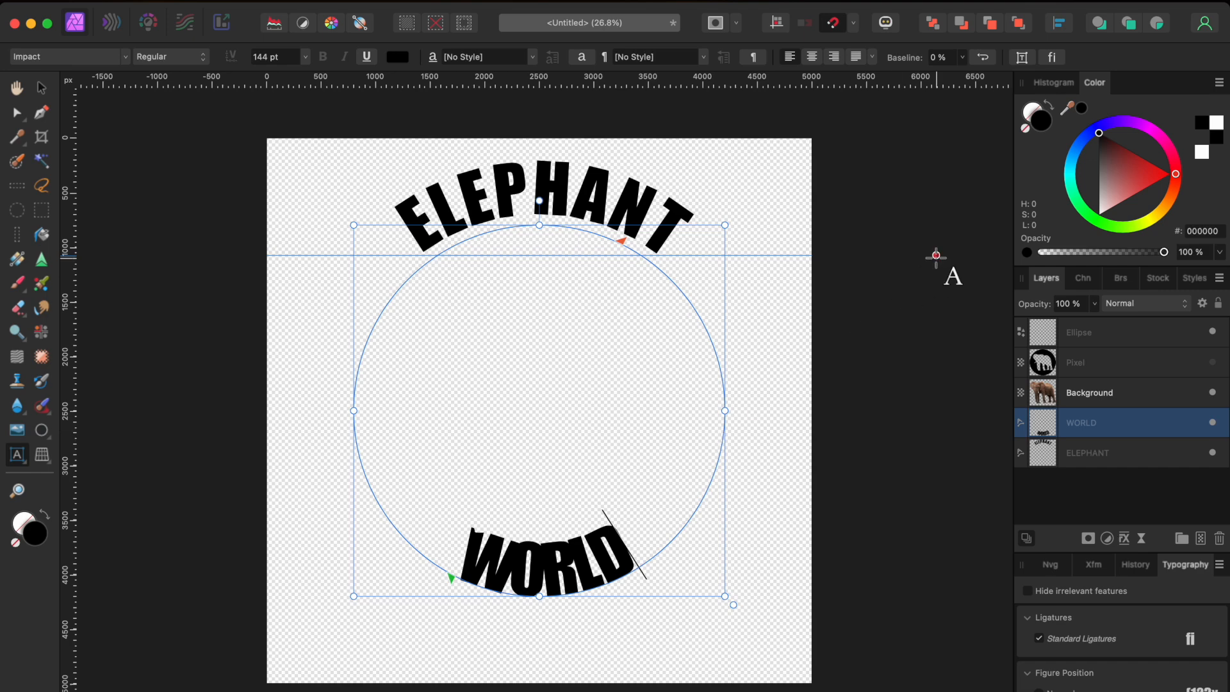
# Step: Set the WORLD text's baseline to 91% and align its ends to a new horizontal guide at about 4050 px by shifting its start point
pyautogui.click(965, 61)
pyautogui.moveTo(962, 76); pyautogui.dragTo(1045, 87)
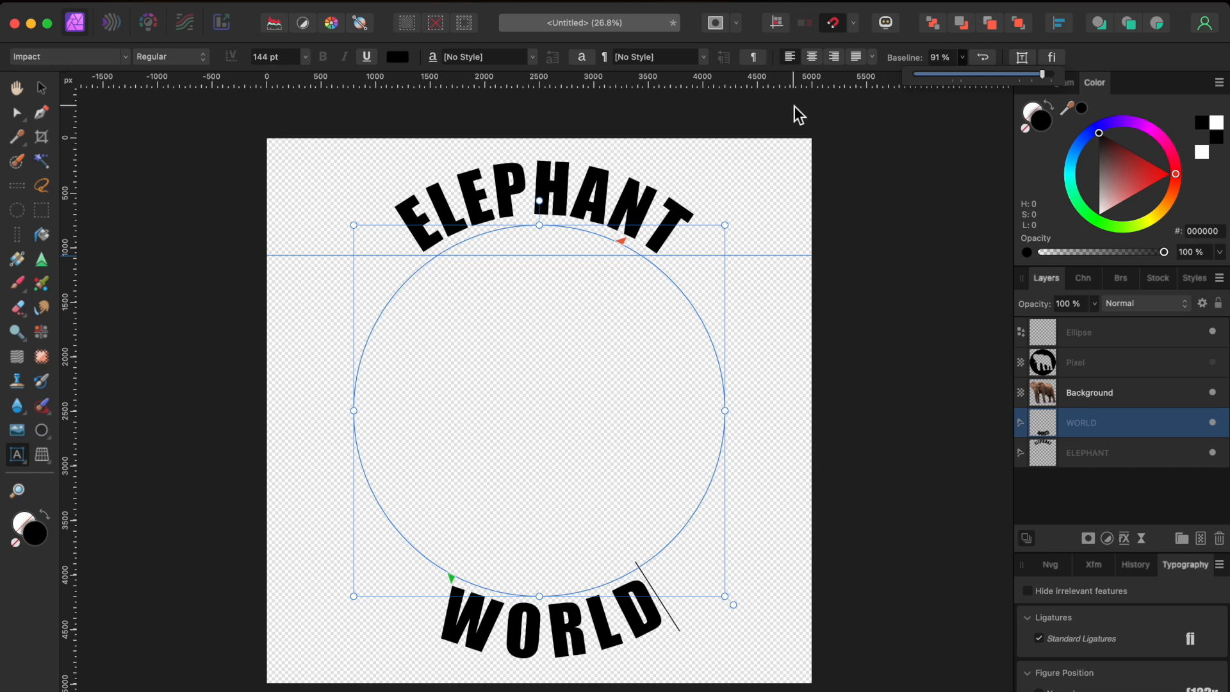
pyautogui.moveTo(420, 80); pyautogui.dragTo(361, 580)
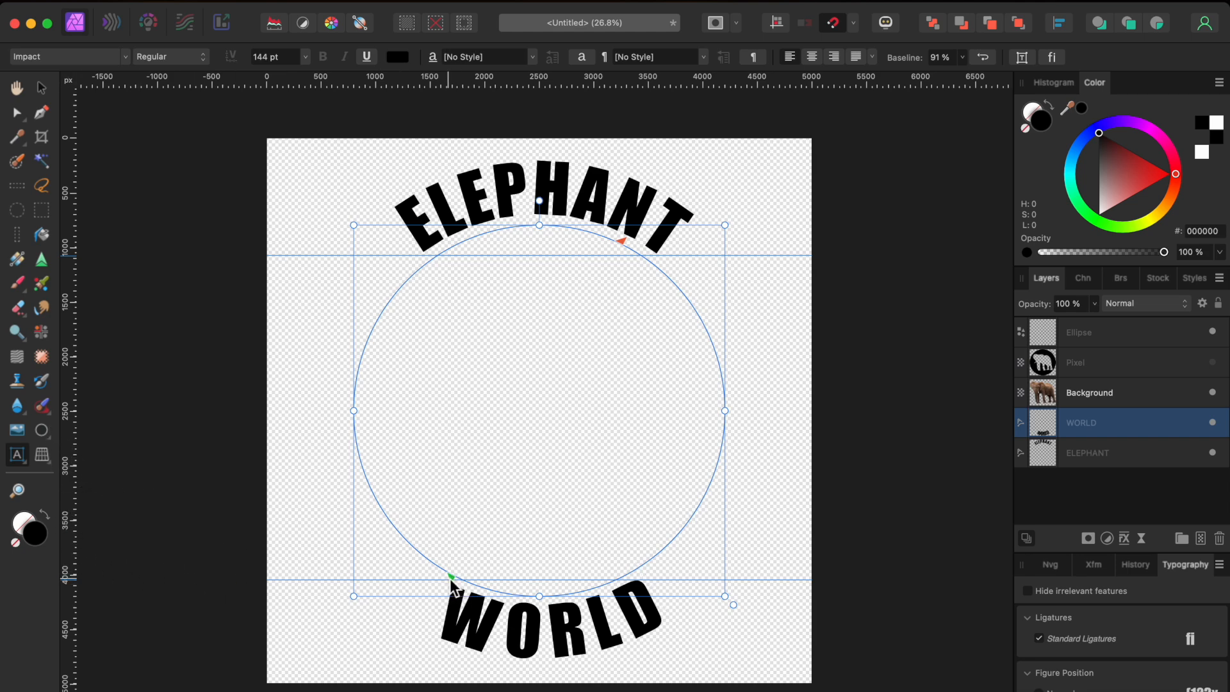
pyautogui.moveTo(452, 587); pyautogui.dragTo(392, 655)
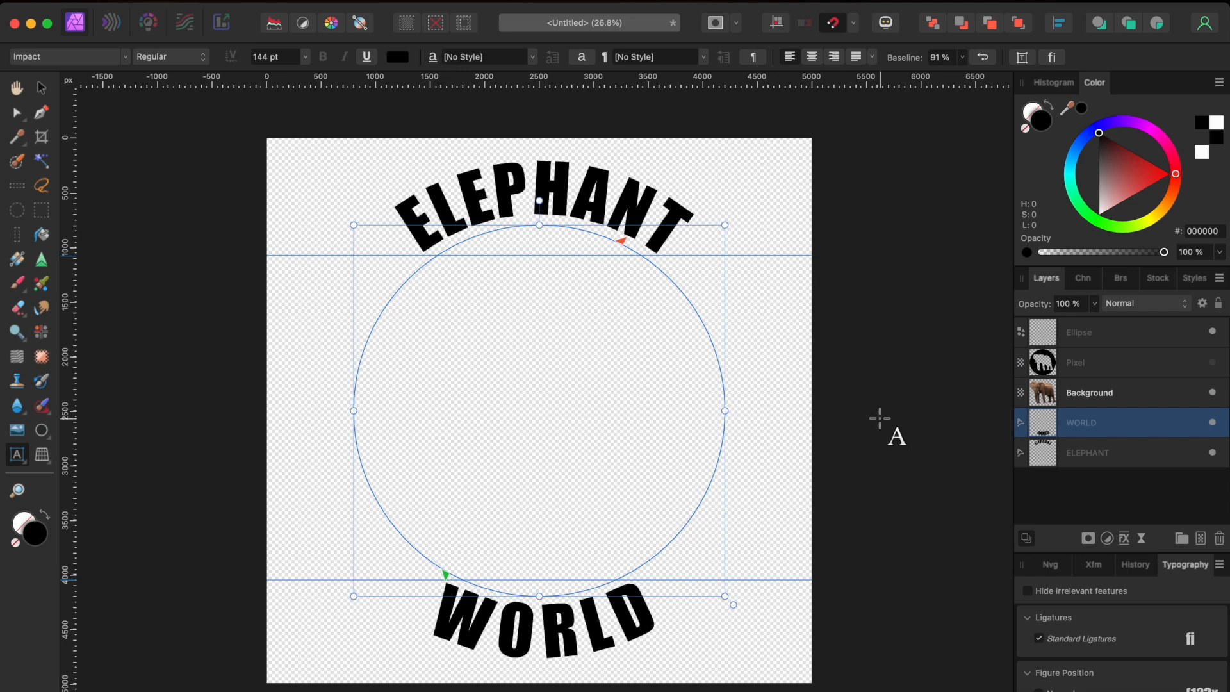
# Step: Show the elephant disc layer again, deselect everything and remove both horizontal guides from the canvas
pyautogui.click(1217, 368)
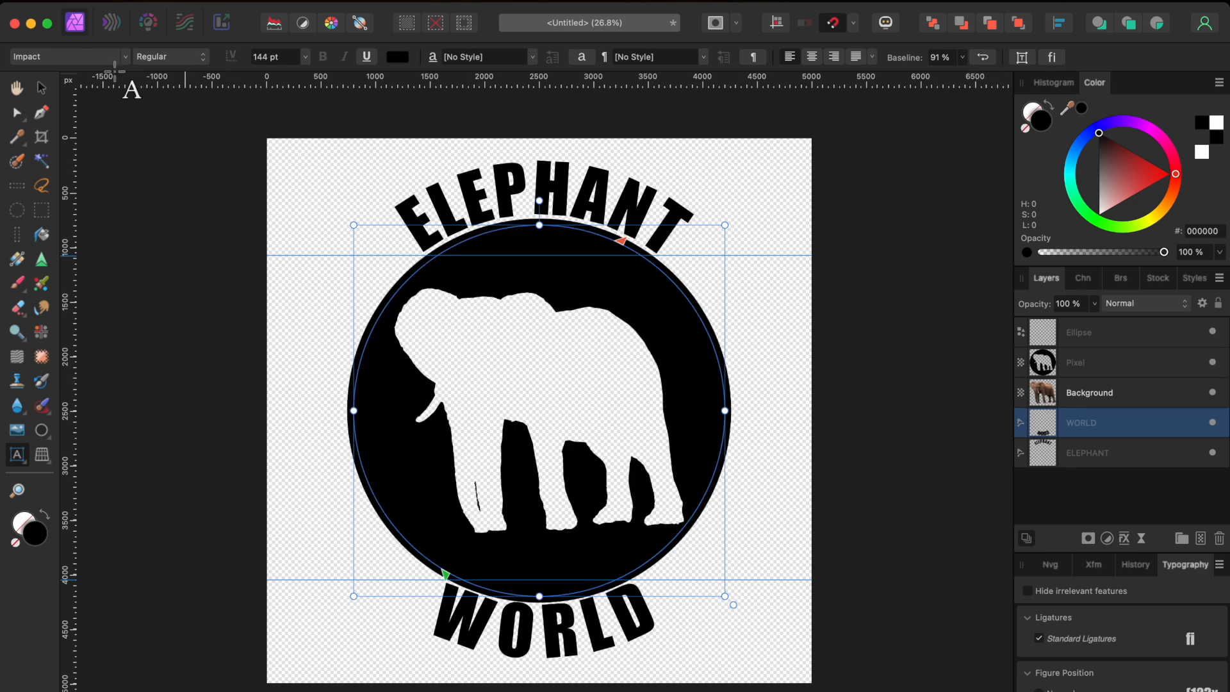
pyautogui.click(40, 88)
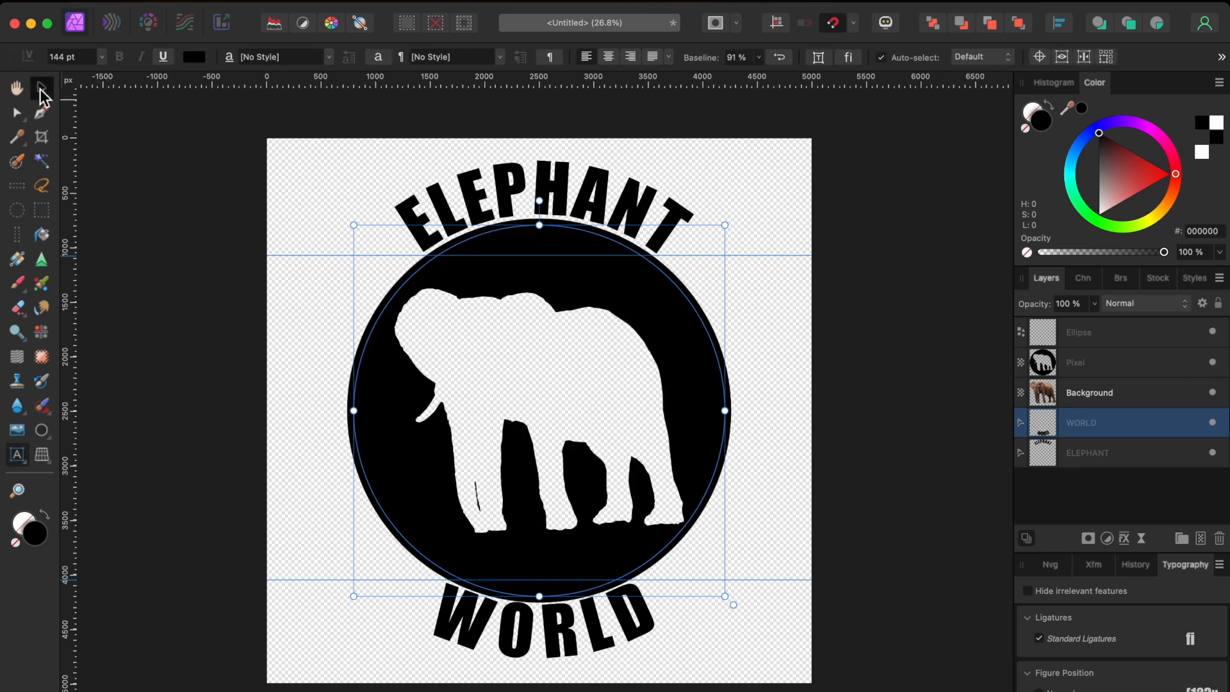
pyautogui.click(110, 206)
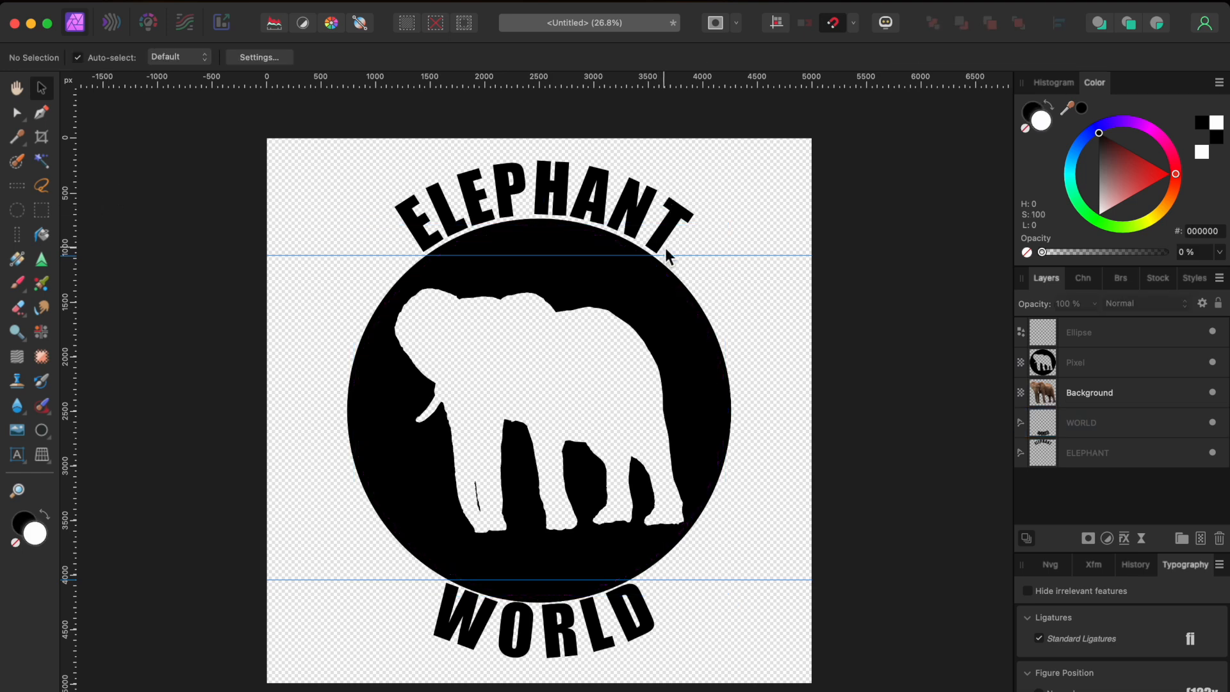
pyautogui.moveTo(724, 256); pyautogui.dragTo(719, 54)
pyautogui.moveTo(783, 582); pyautogui.dragTo(758, 171)
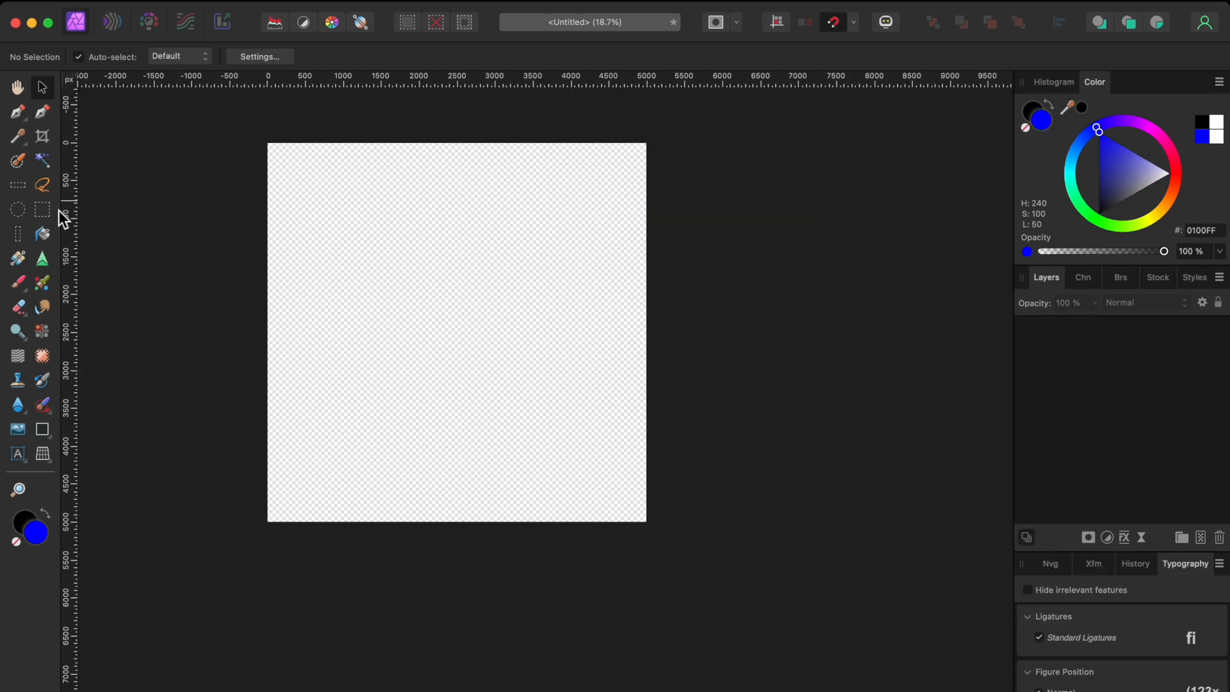
# Step: Draw an open three-node arch about 3000 px wide in the canvas's upper half with the Pen tool, and convert its nodes to smooth
pyautogui.press('p')
pyautogui.click(337, 274)
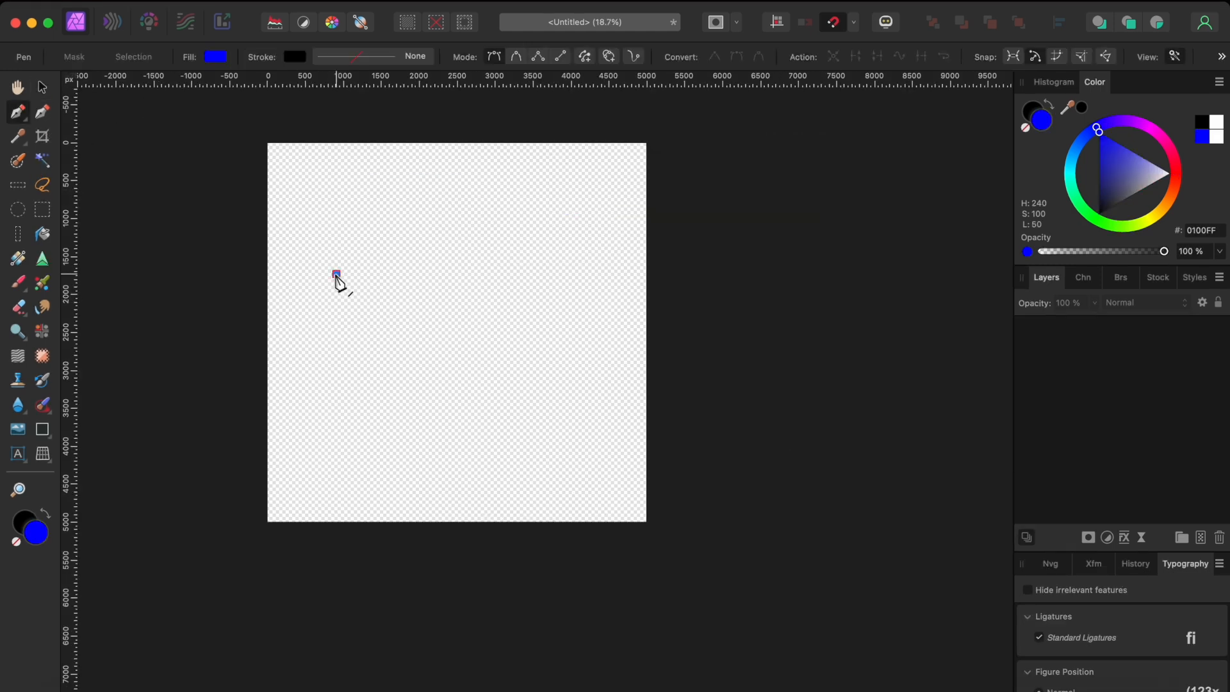
pyautogui.click(455, 173)
pyautogui.click(562, 278)
pyautogui.press('a')
pyautogui.click(397, 57)
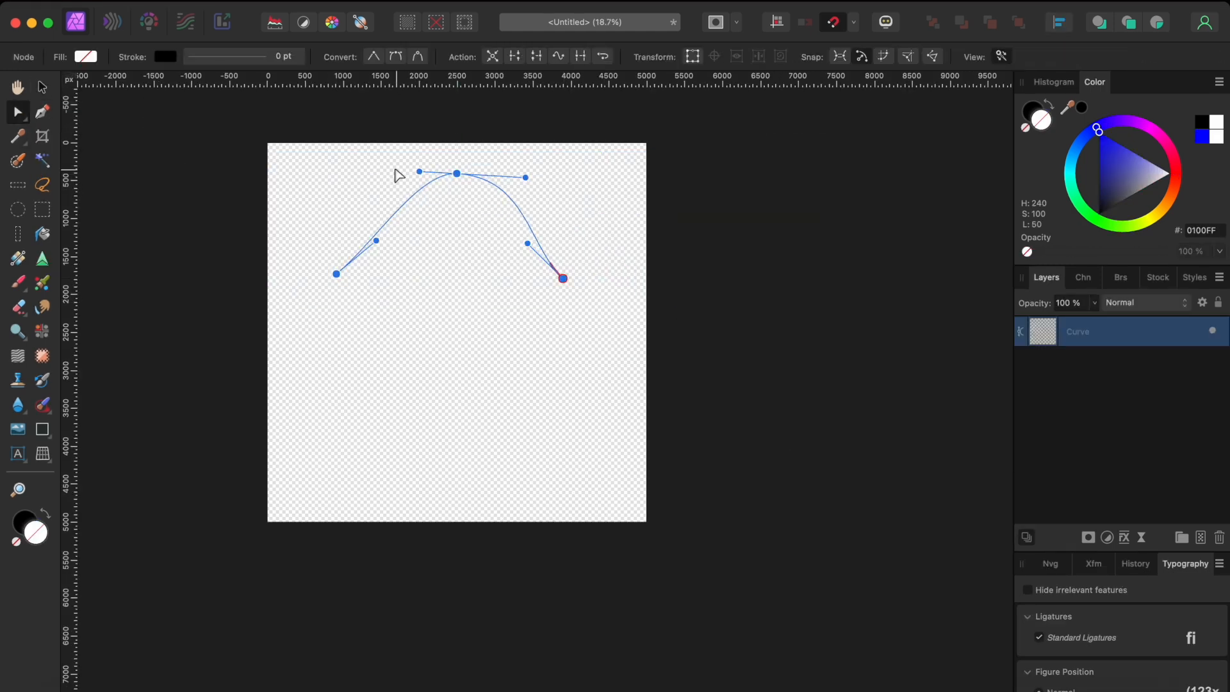
# Step: Add the path text "Climbing a hill is fun for me" along the arch, shift its start point to the arch's left end, and deselect it
pyautogui.press('t')
pyautogui.click(354, 259)
pyautogui.write('Climbing a hill is fun for me')
pyautogui.moveTo(354, 260); pyautogui.dragTo(344, 278)
pyautogui.click(826, 250)
# Step: Draw a blue square about 2050 px wide below the arch and duplicate it three times in place
pyautogui.click(42, 429)
pyautogui.moveTo(388, 332); pyautogui.dragTo(543, 484)
pyautogui.press('super+j')
pyautogui.press('super+j')
pyautogui.press('super+j')
# Step: Add the path text "SQUARES" to the topmost blue square and shift its start point so it sits centred outside the upper edge
pyautogui.press('t')
pyautogui.scroll(5, 420, 332)
pyautogui.scroll(-2, 423, 301)
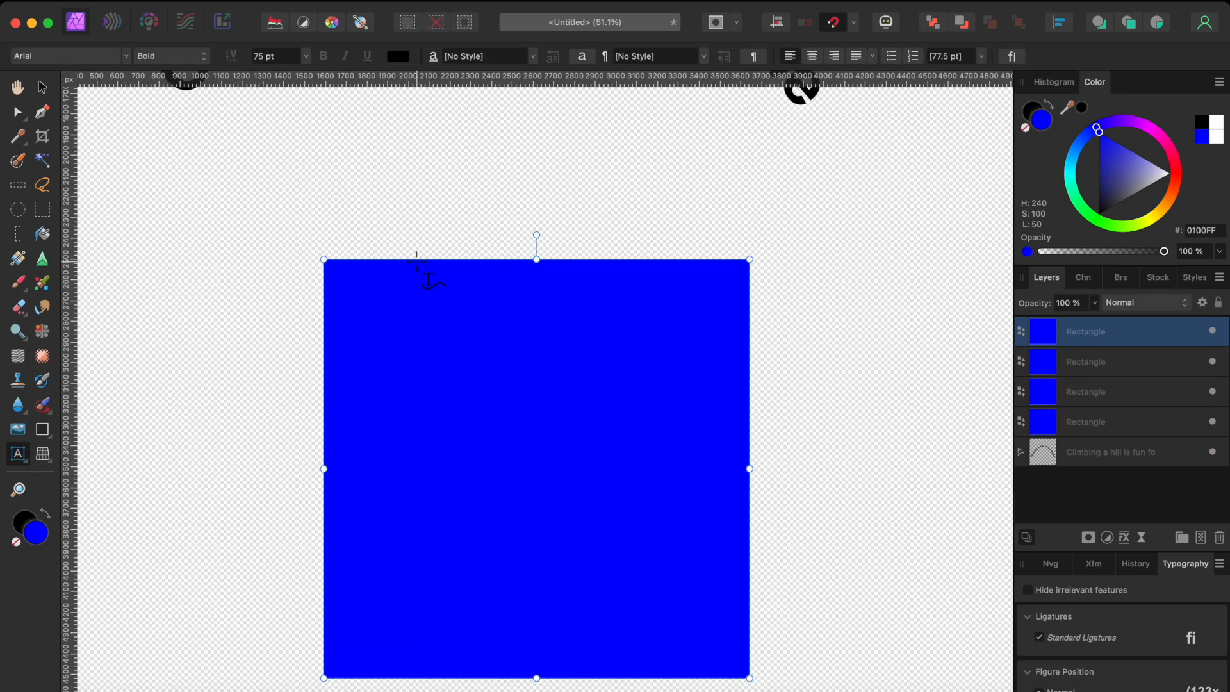
pyautogui.click(417, 262)
pyautogui.write('SQUARES')
pyautogui.moveTo(420, 255); pyautogui.dragTo(706, 255)
pyautogui.click(983, 56)
pyautogui.moveTo(750, 303); pyautogui.dragTo(374, 262)
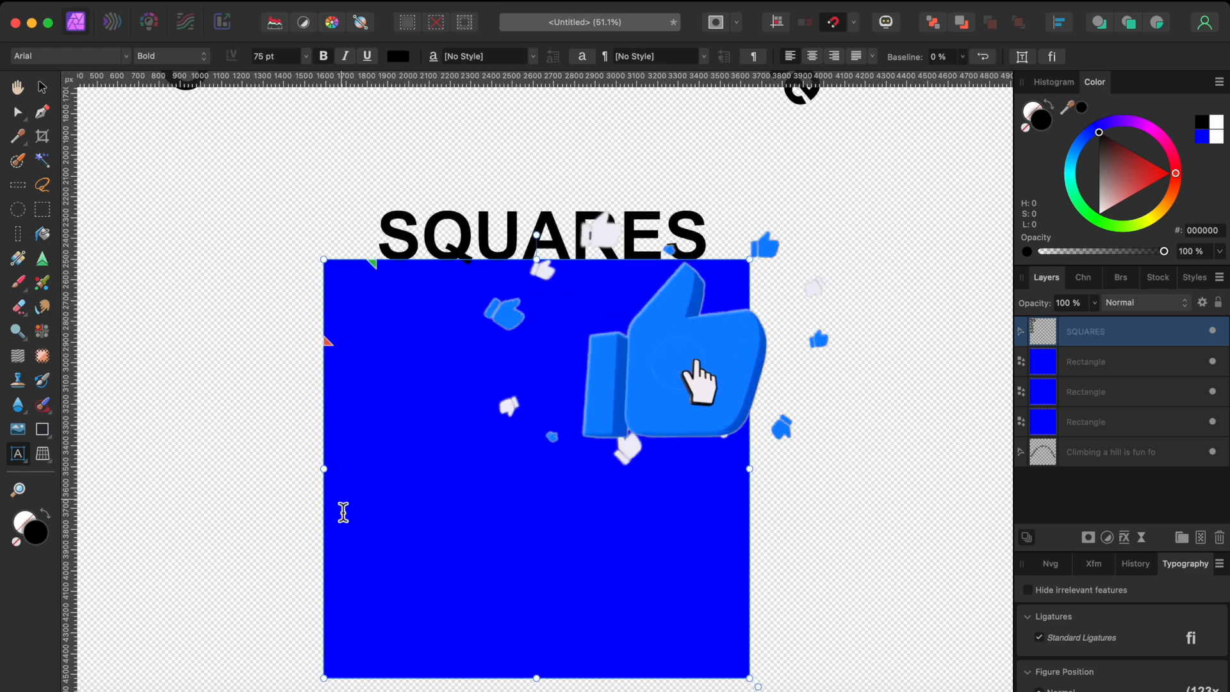
# Step: Add the path text "SQUARES" to the next blue square and shift its start point so it runs up the left edge
pyautogui.click(1085, 361)
pyautogui.click(750, 322)
pyautogui.write('SQUARES')
pyautogui.moveTo(752, 323); pyautogui.dragTo(308, 632)
# Step: Add the path text "SQUARES" to another blue square's lower edge and set its baseline to 76% to place it upright outside
pyautogui.click(1086, 391)
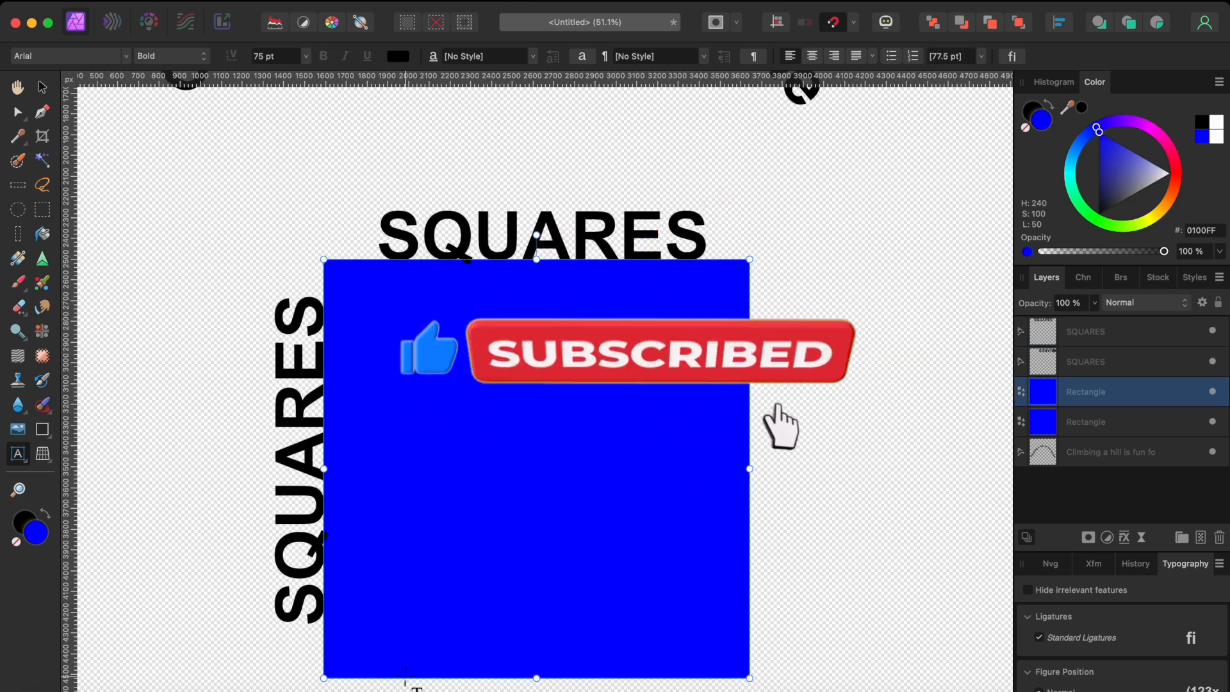
pyautogui.click(383, 677)
pyautogui.write('SQUARES')
pyautogui.scroll(-3, 448, 673)
pyautogui.click(962, 56)
pyautogui.moveTo(966, 73); pyautogui.dragTo(1030, 73)
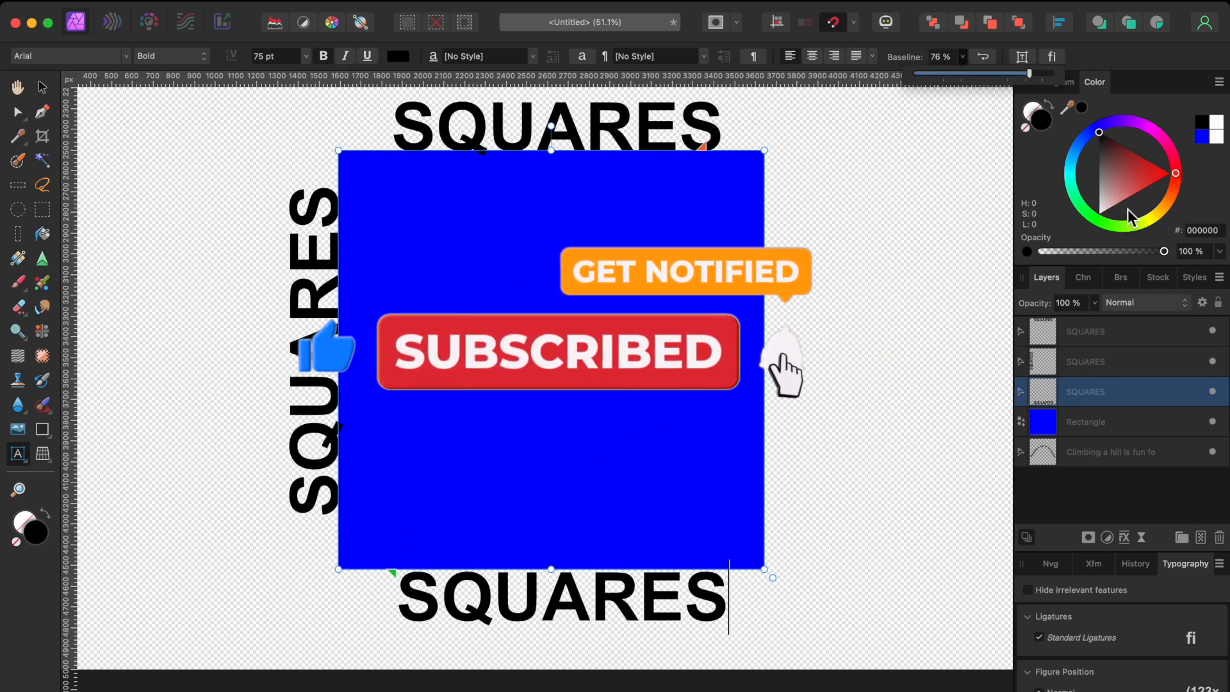
# Step: Add the path text "SQUARES" to the last blue square, shifting its start point so it runs down the right edge
pyautogui.click(1085, 422)
pyautogui.click(764, 220)
pyautogui.write('SQUARES')
pyautogui.moveTo(765, 220); pyautogui.dragTo(761, 189)
pyautogui.scroll(-5, 792, 301)
pyautogui.click(42, 87)
pyautogui.press('super+shift+5')
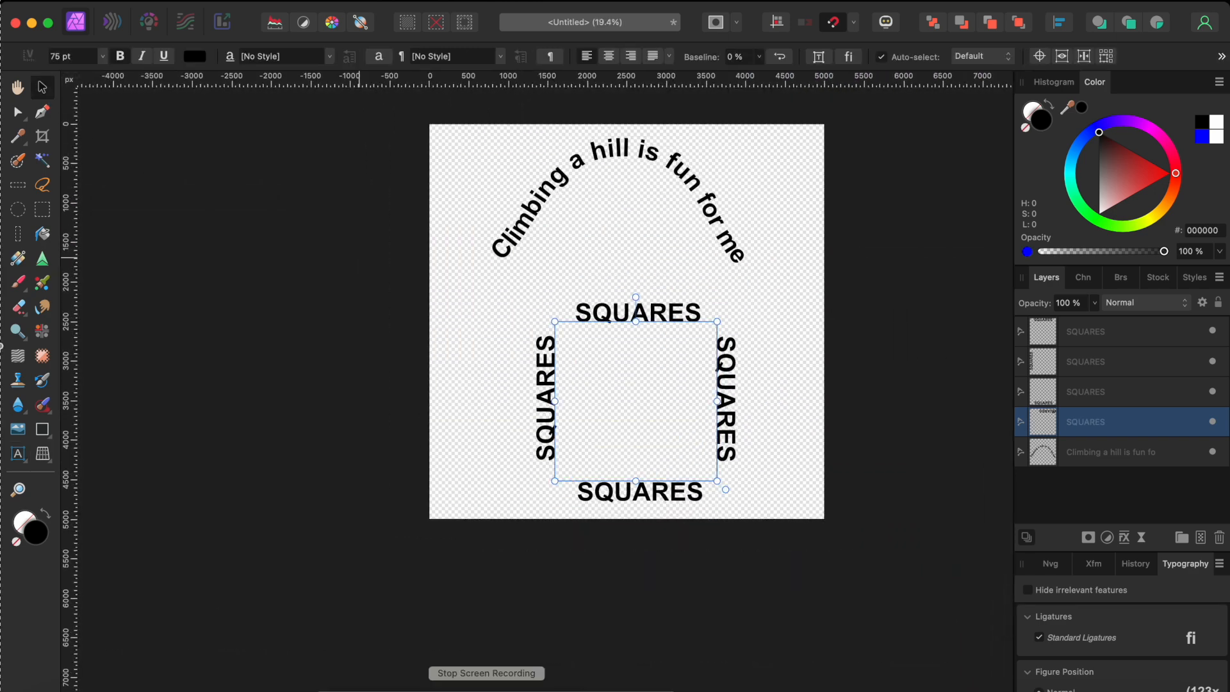